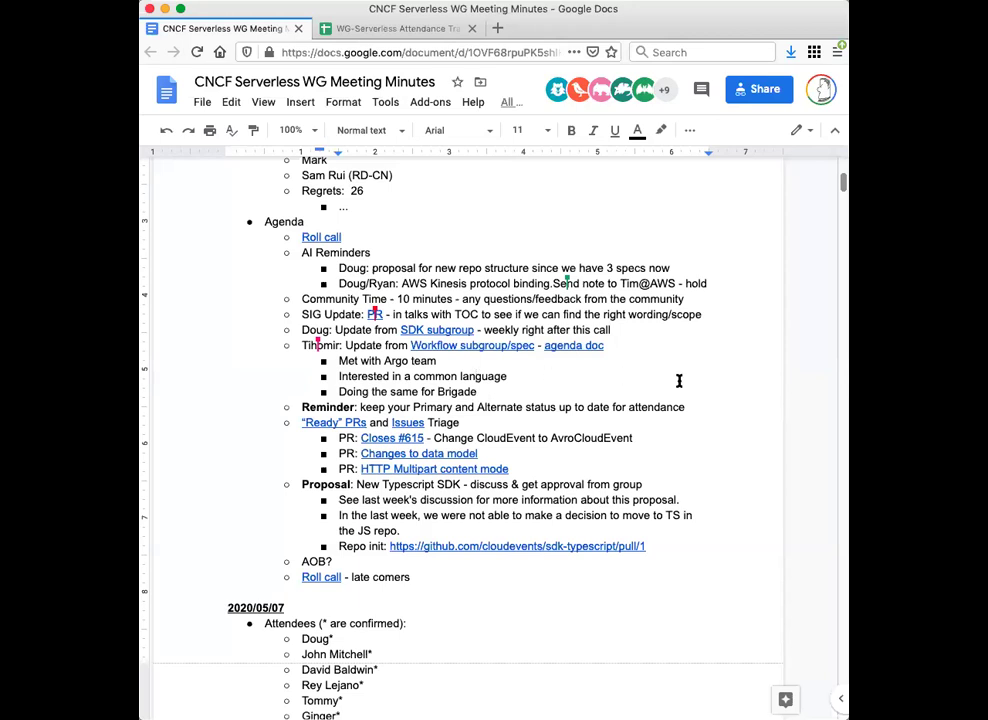
Step: Switch to the WG-Serverless Attendance Tracking spreadsheet, dismiss the find box and view the column headings above the first members
scroll(630, 390, down, 1)
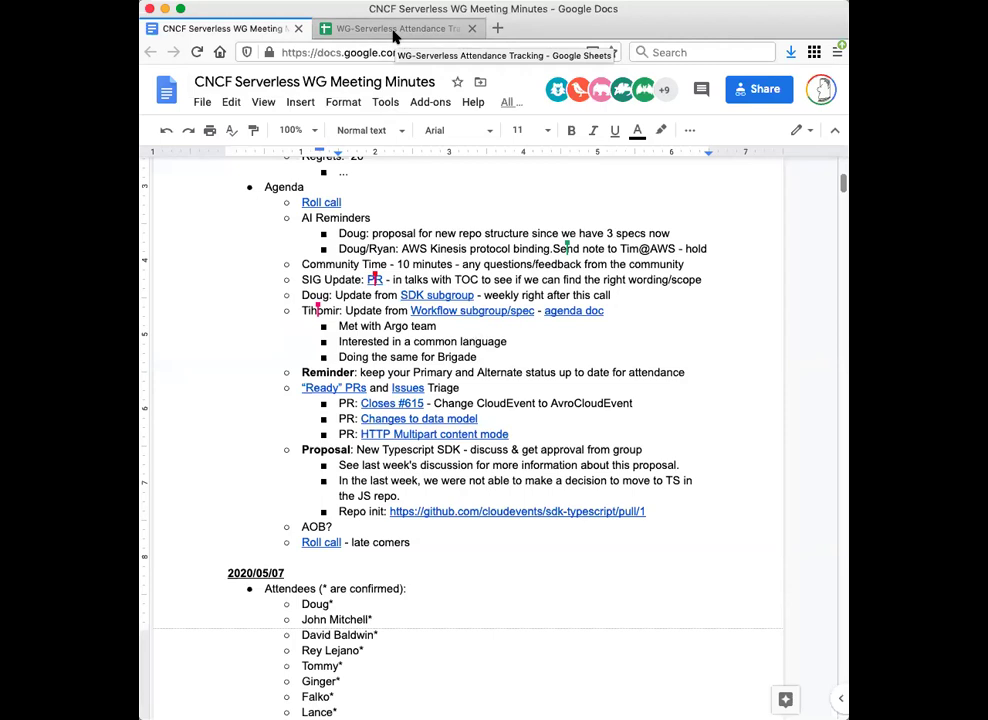
click(395, 32)
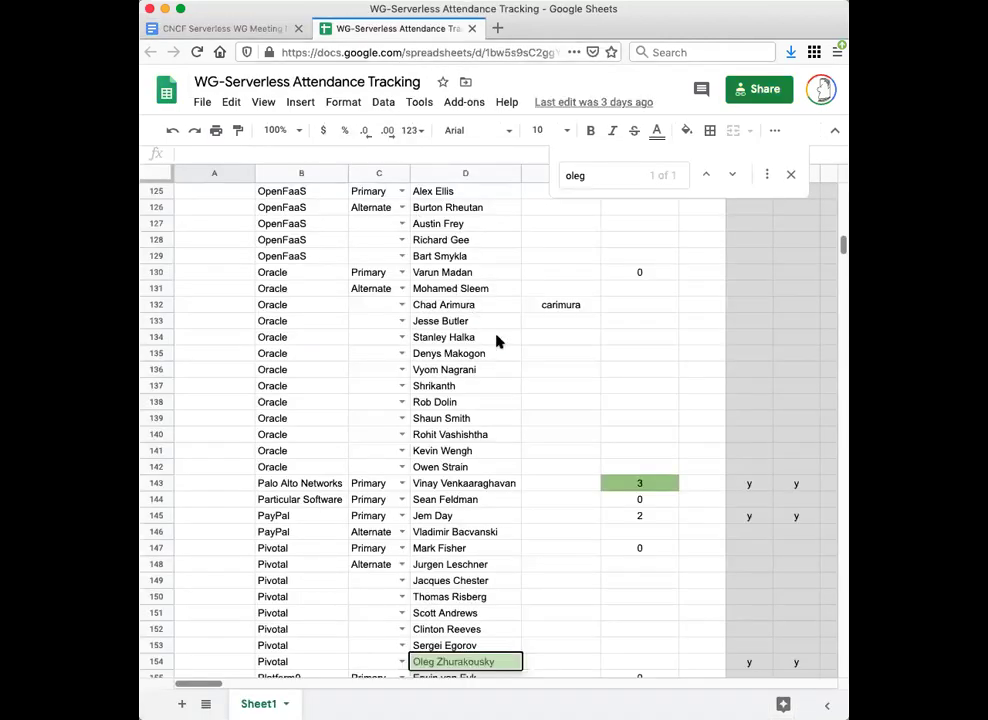
scroll(507, 352, up, 10)
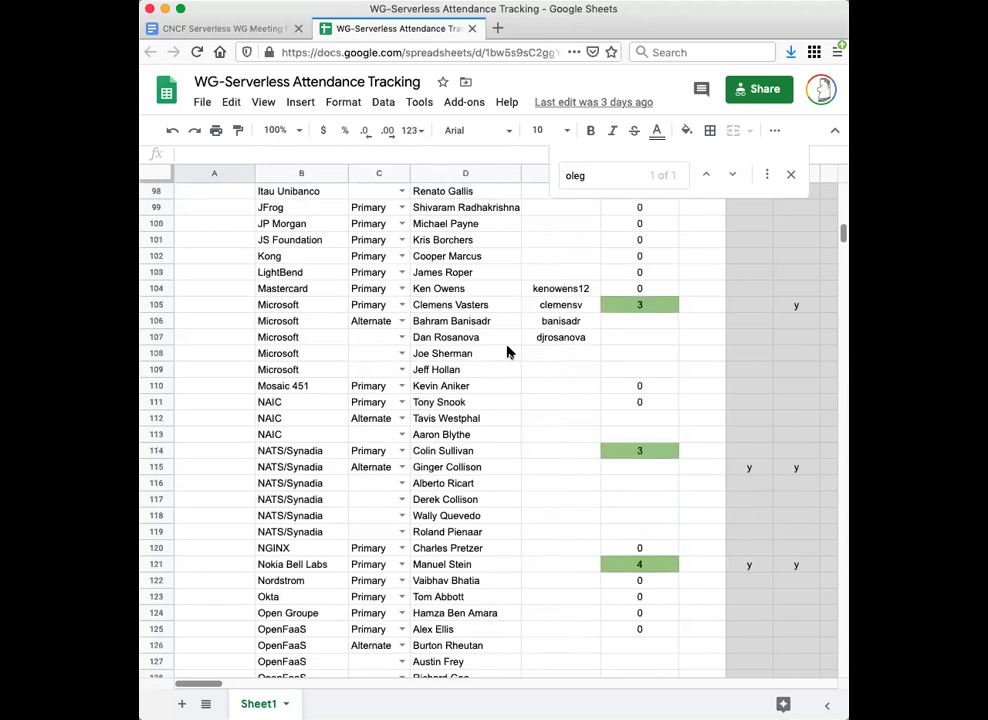
click(793, 177)
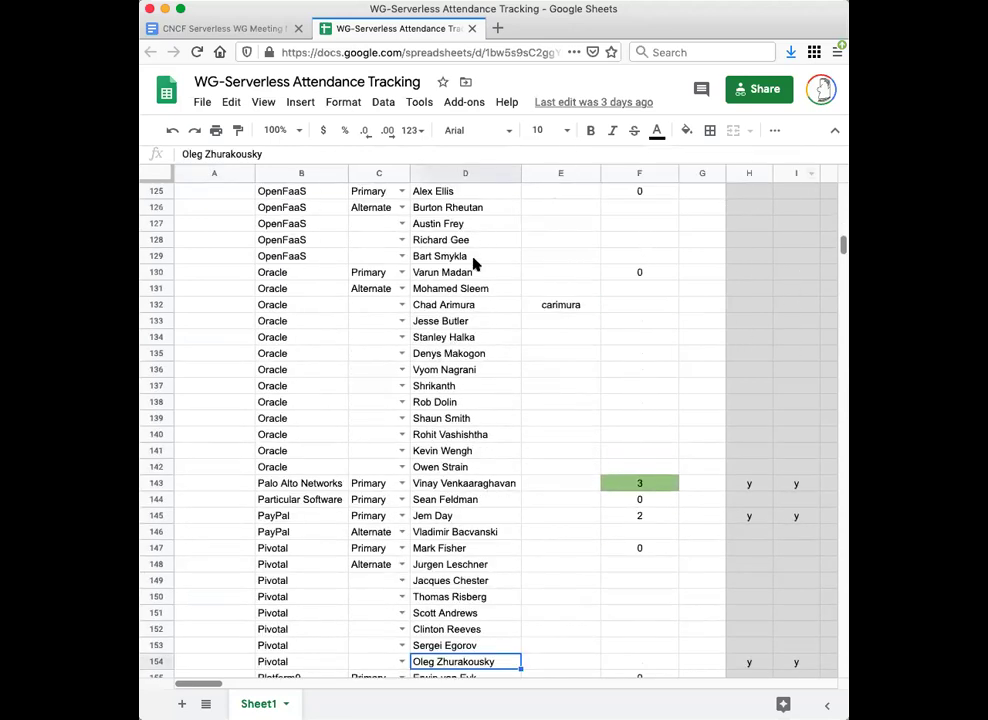
scroll(490, 256, up, 15)
scroll(490, 256, up, 2)
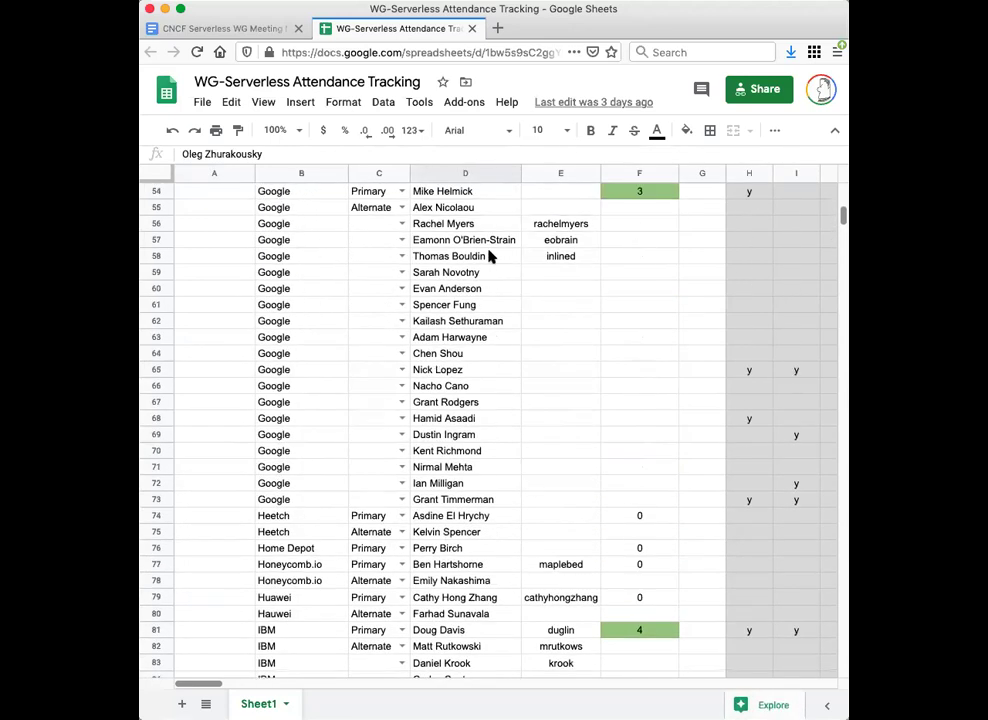
scroll(490, 256, up, 10)
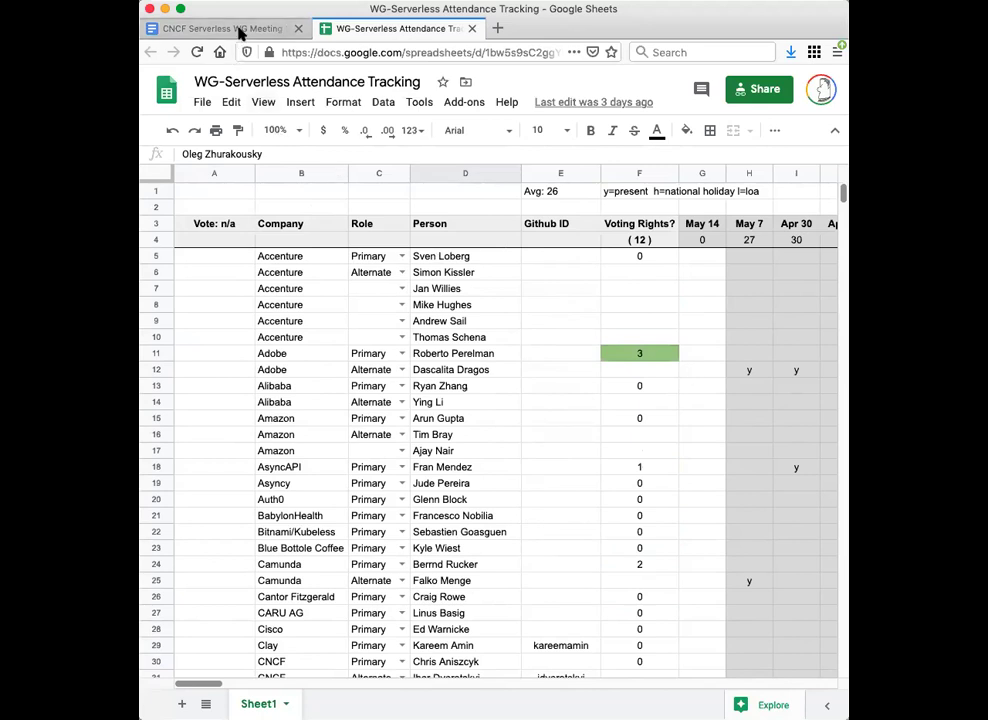
Step: Check the attendee list in the meeting minutes and inspect the first Red Hat primary member's attendance and voting rights in the tracking spreadsheet
click(236, 29)
scroll(362, 215, up, 3)
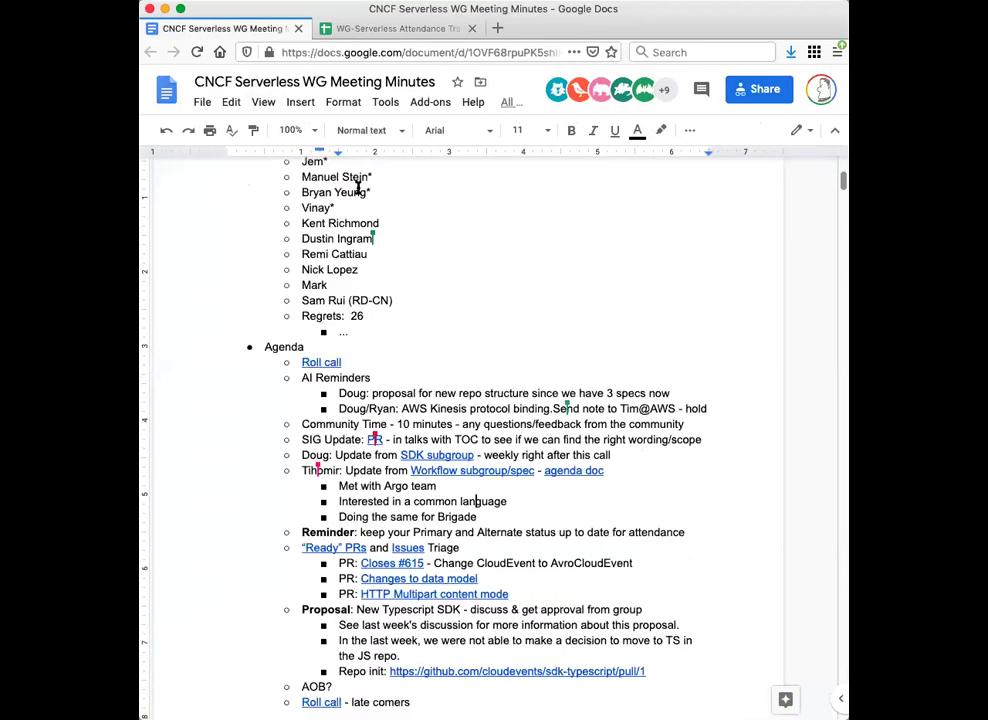
click(392, 30)
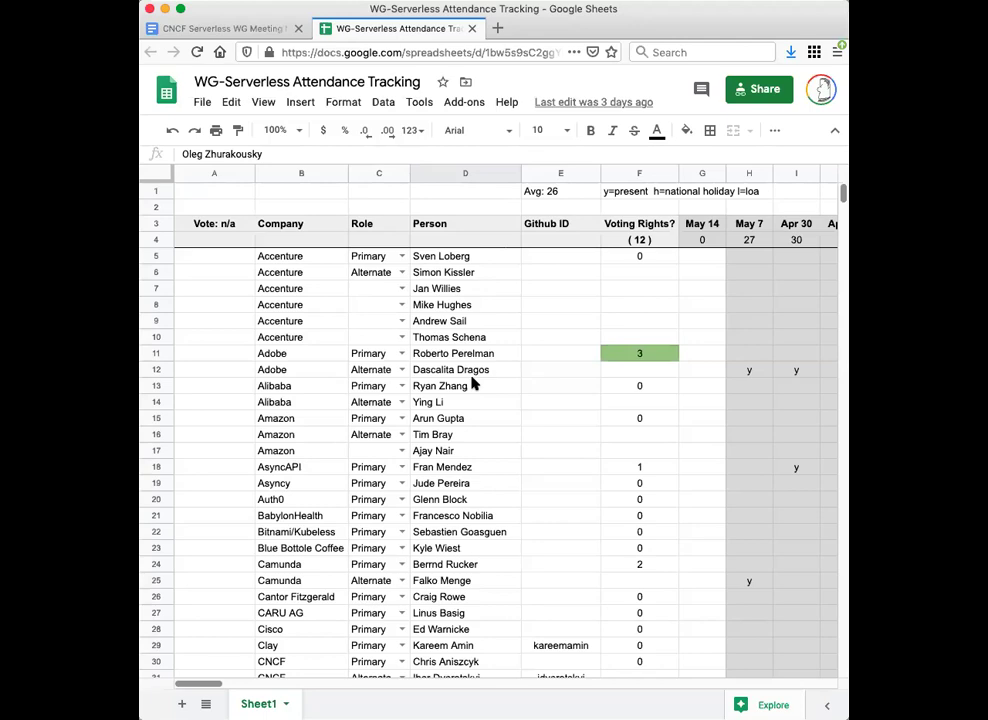
scroll(474, 383, down, 20)
scroll(474, 383, down, 2)
scroll(474, 383, up, 7)
scroll(474, 383, up, 5)
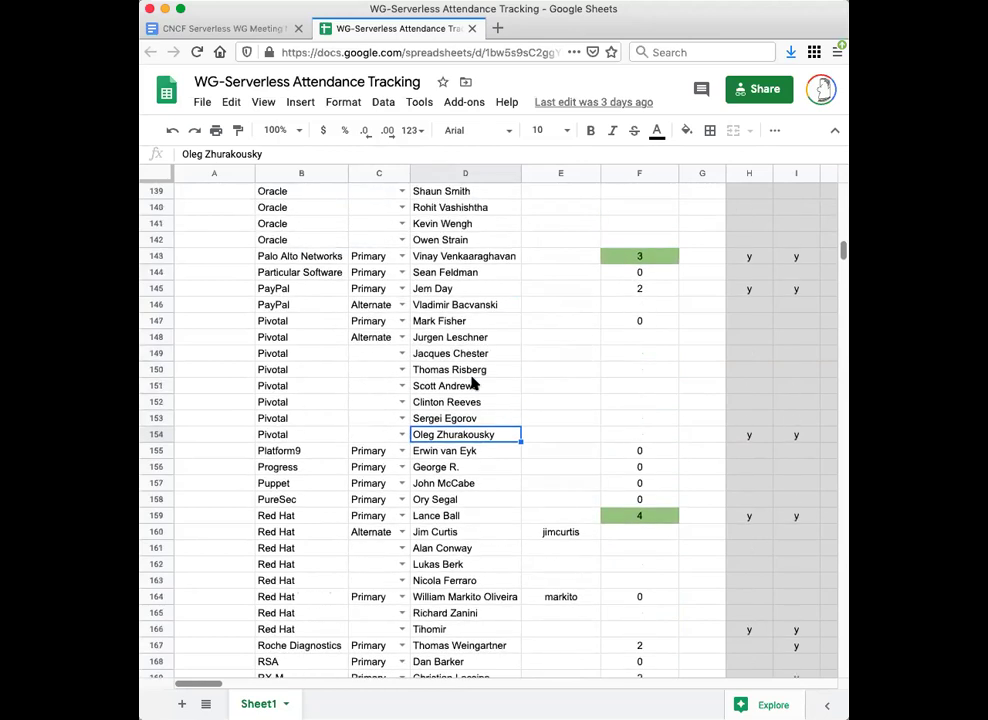
scroll(474, 383, down, 2)
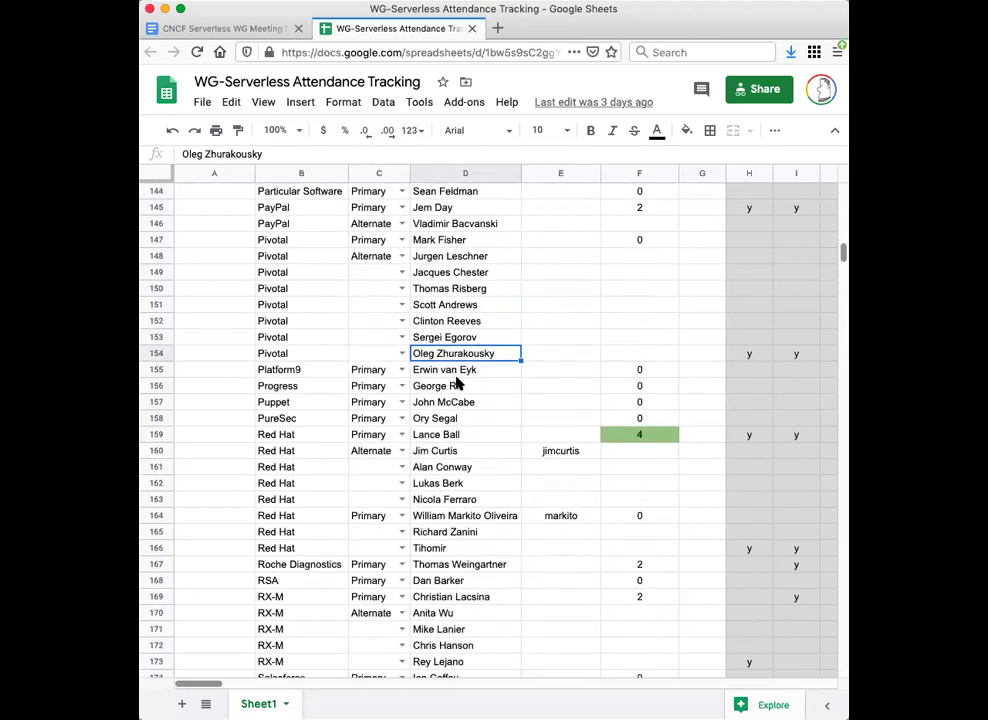
click(489, 437)
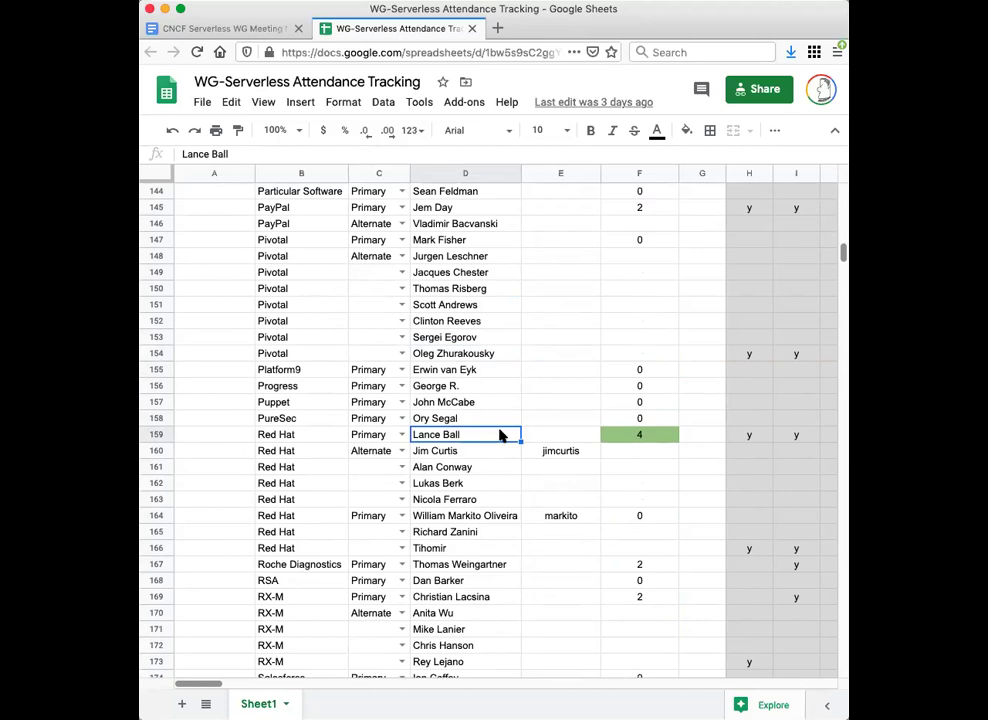
scroll(811, 439, right, 3)
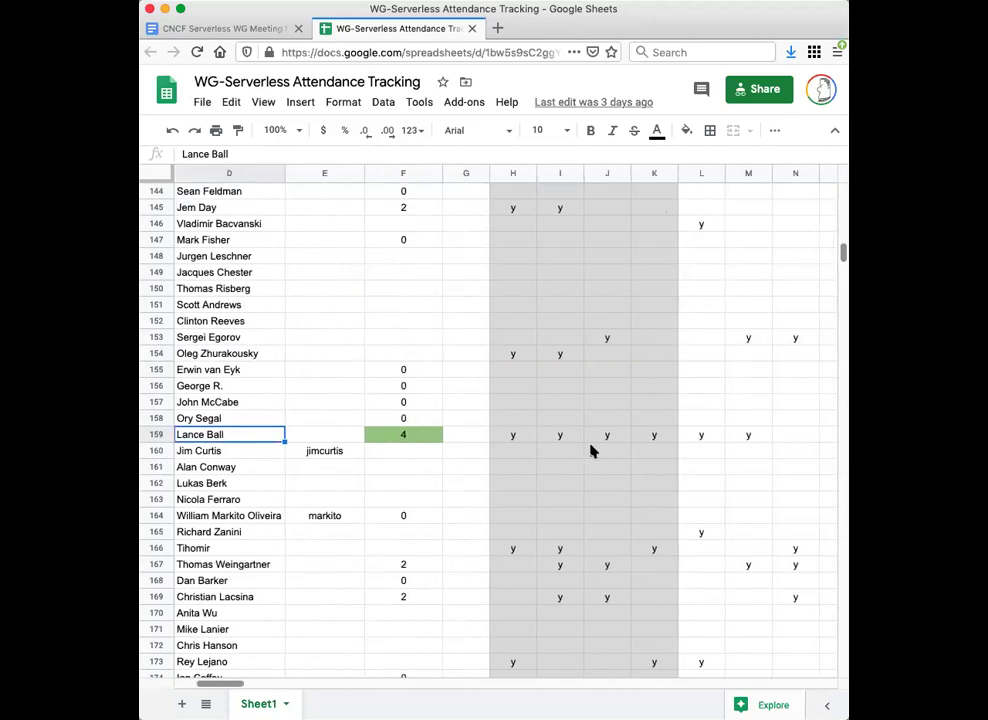
scroll(615, 437, left, 3)
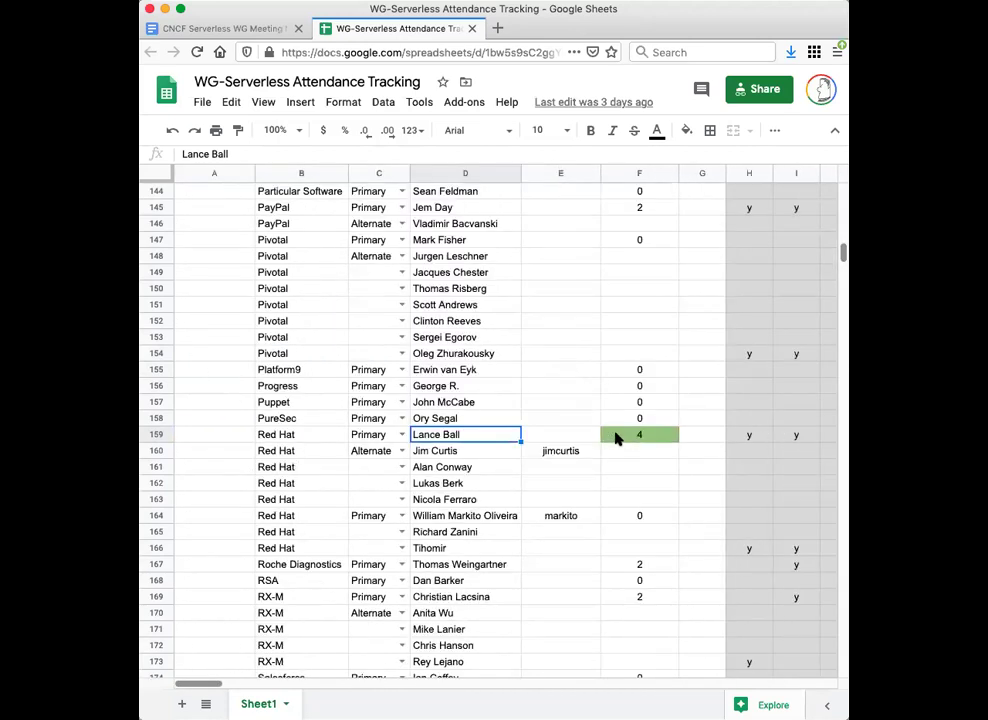
click(615, 437)
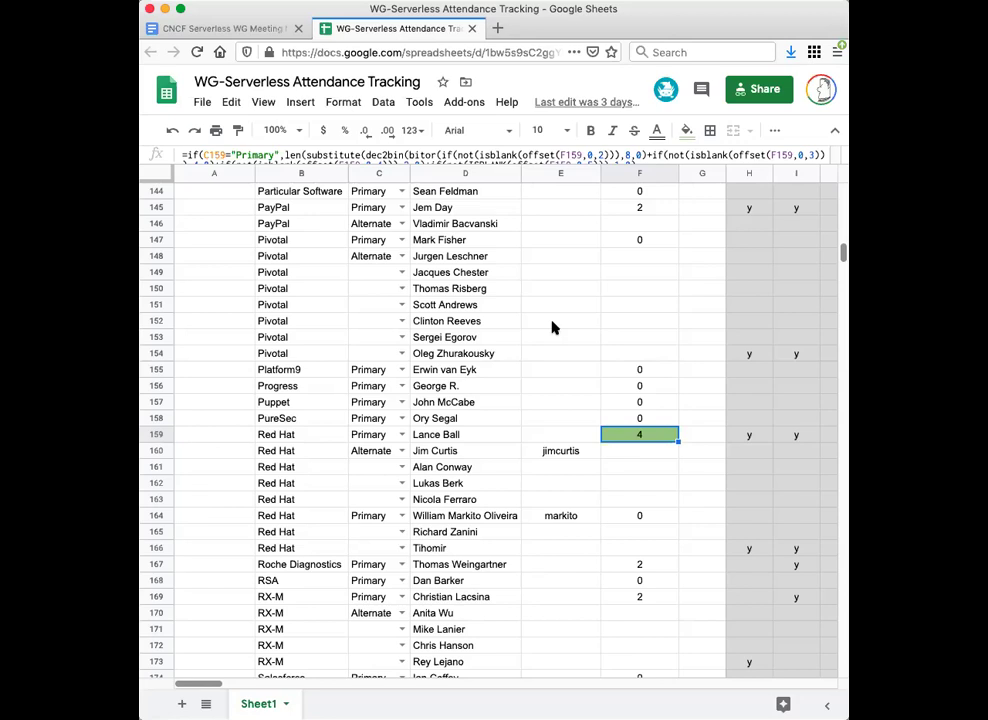
Step: Search the attendance spreadsheet for a member's first name, look over the matching Pivotal row and close the search
key(super+f)
text(oleg)
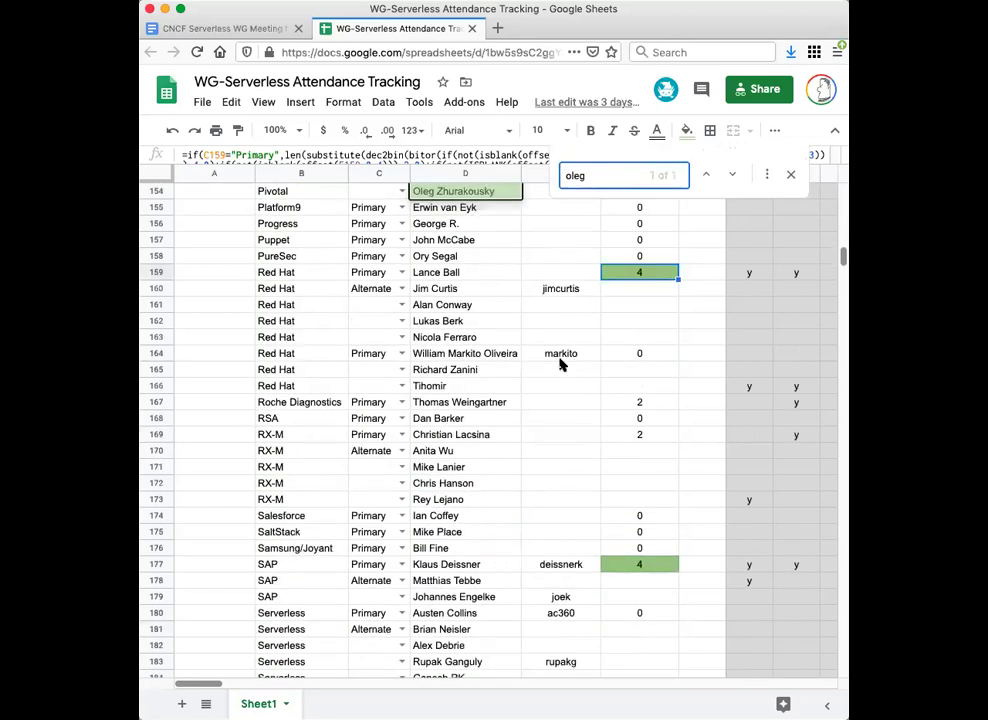
scroll(560, 365, up, 5)
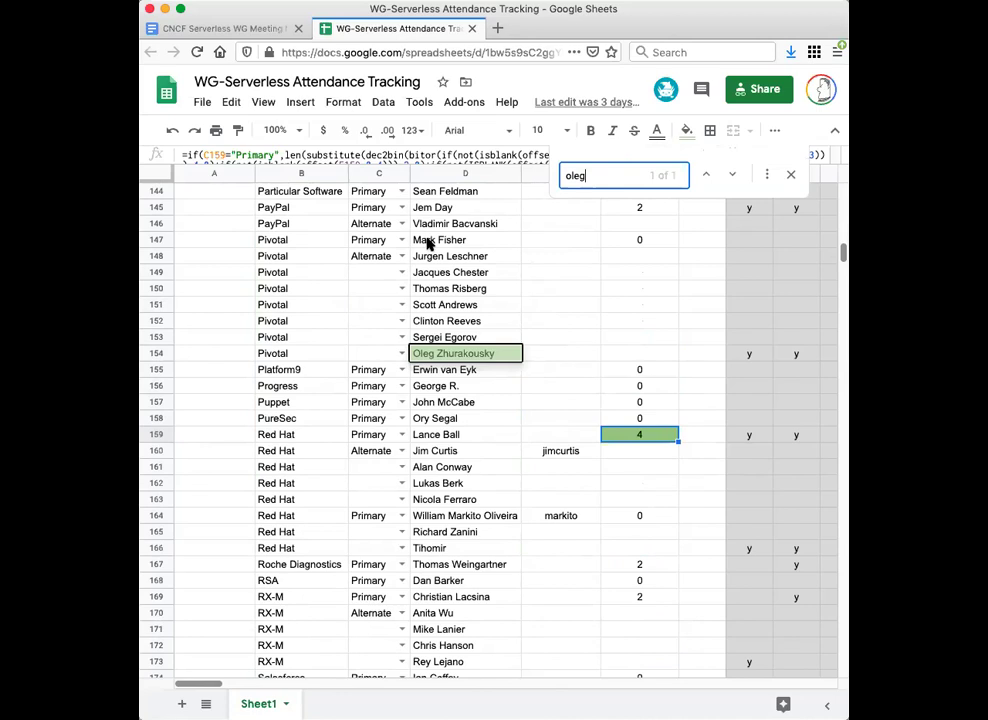
click(233, 353)
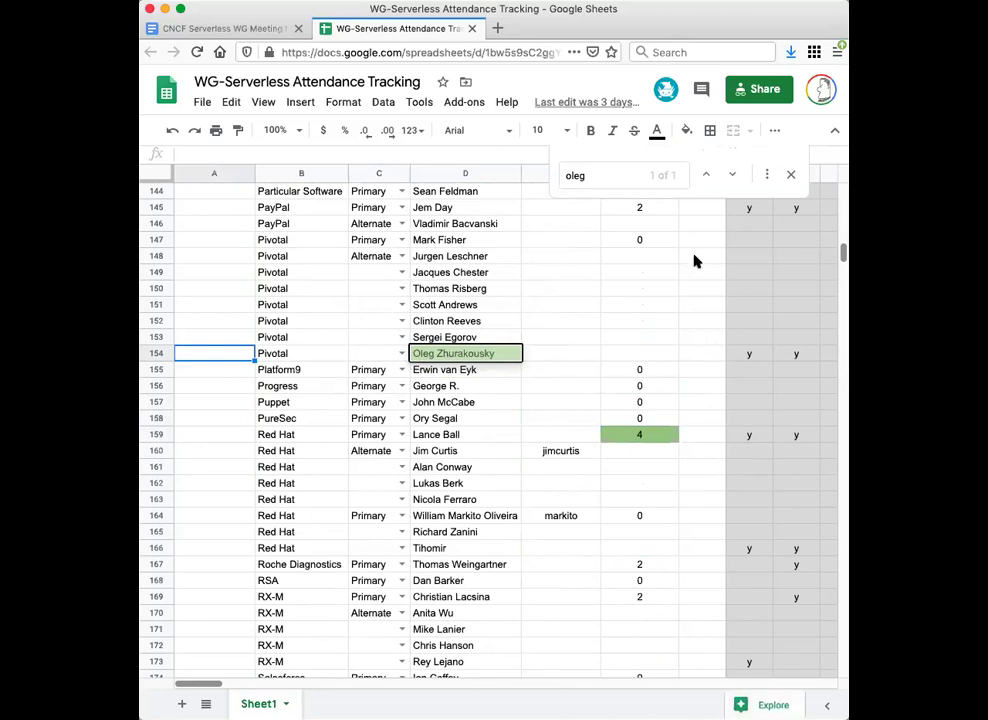
click(561, 343)
click(560, 357)
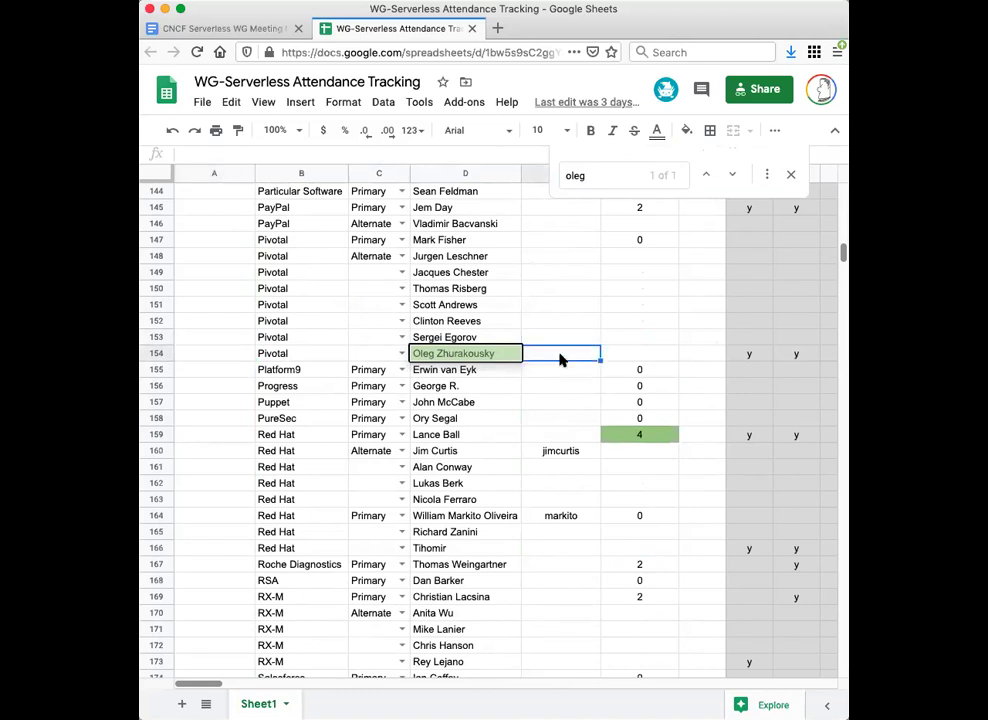
click(791, 174)
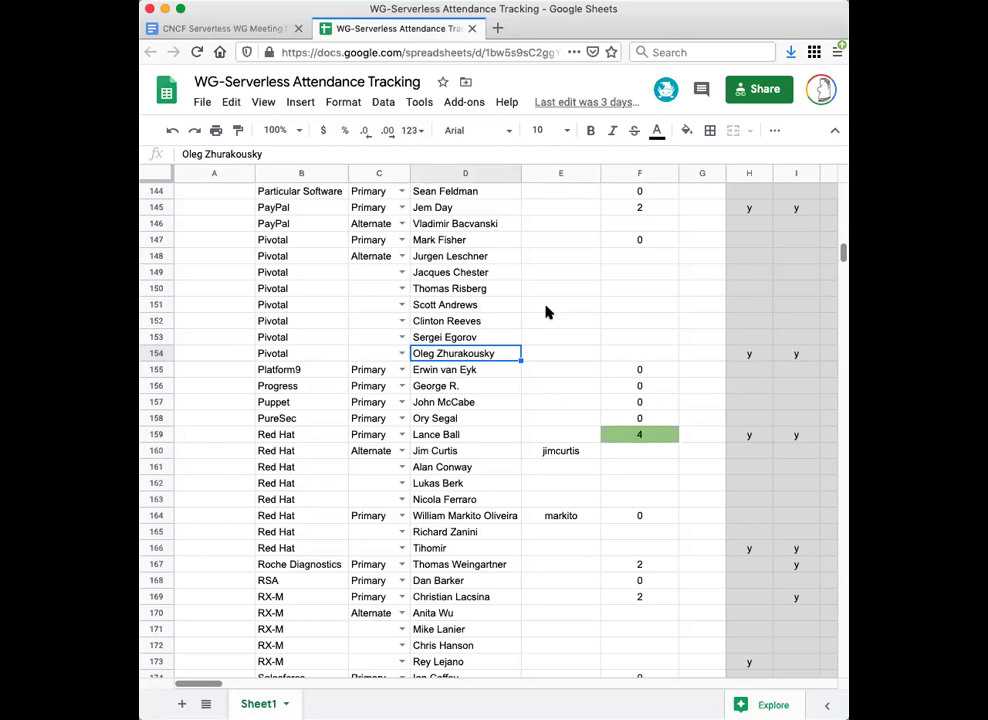
Step: Examine the remaining members down to row 250, including older attendance marks, and select the person in the first Self row, D209
scroll(546, 312, down, 10)
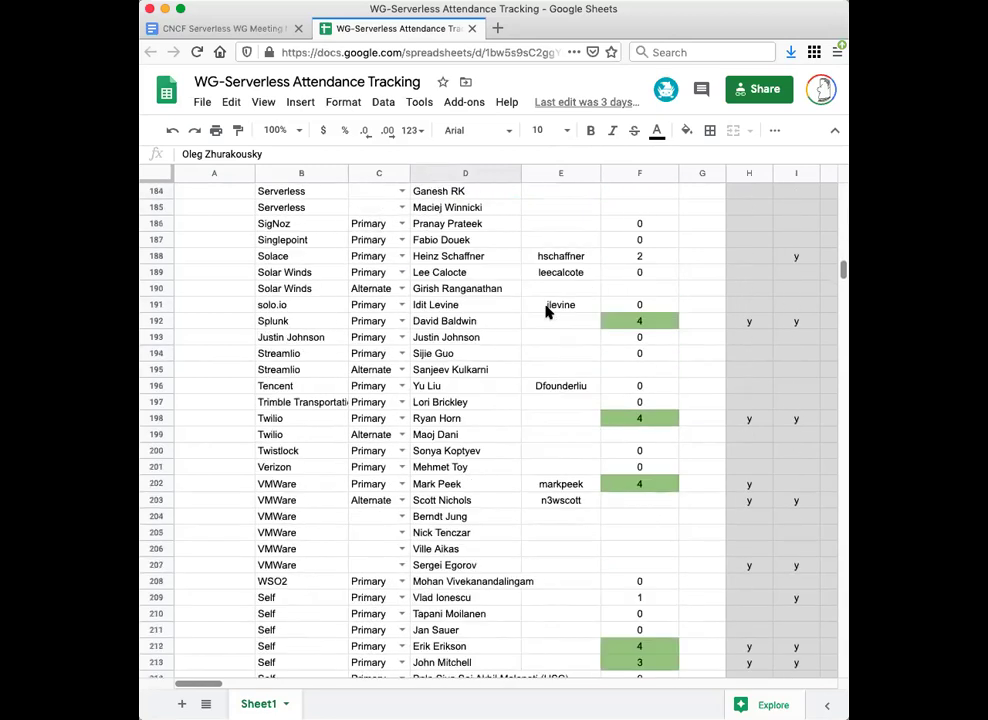
scroll(546, 312, down, 4)
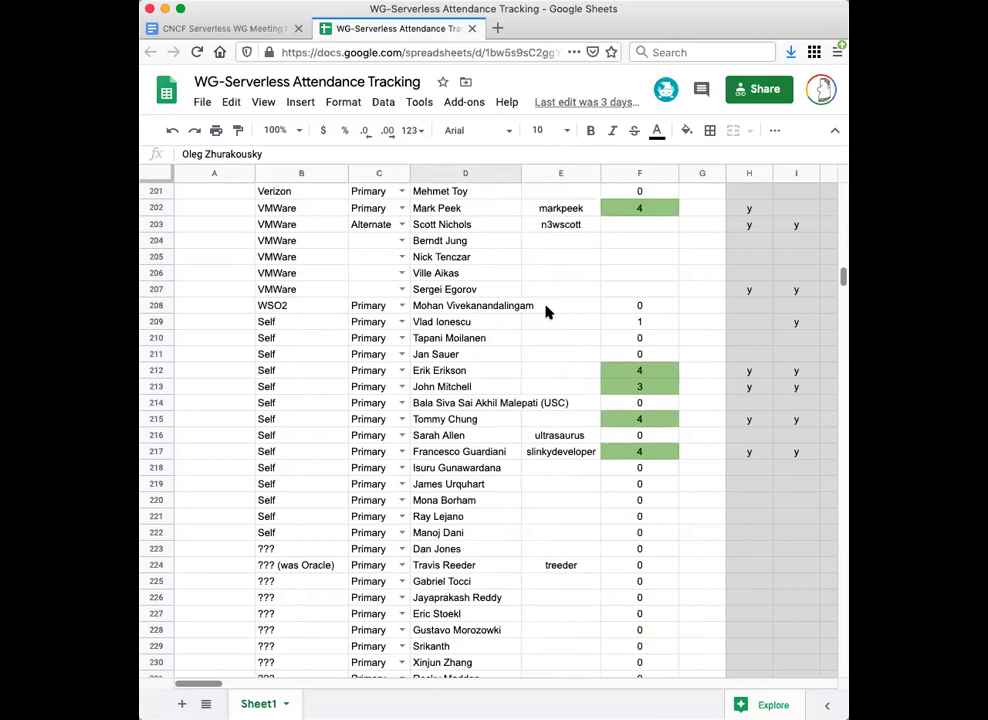
scroll(546, 312, down, 2)
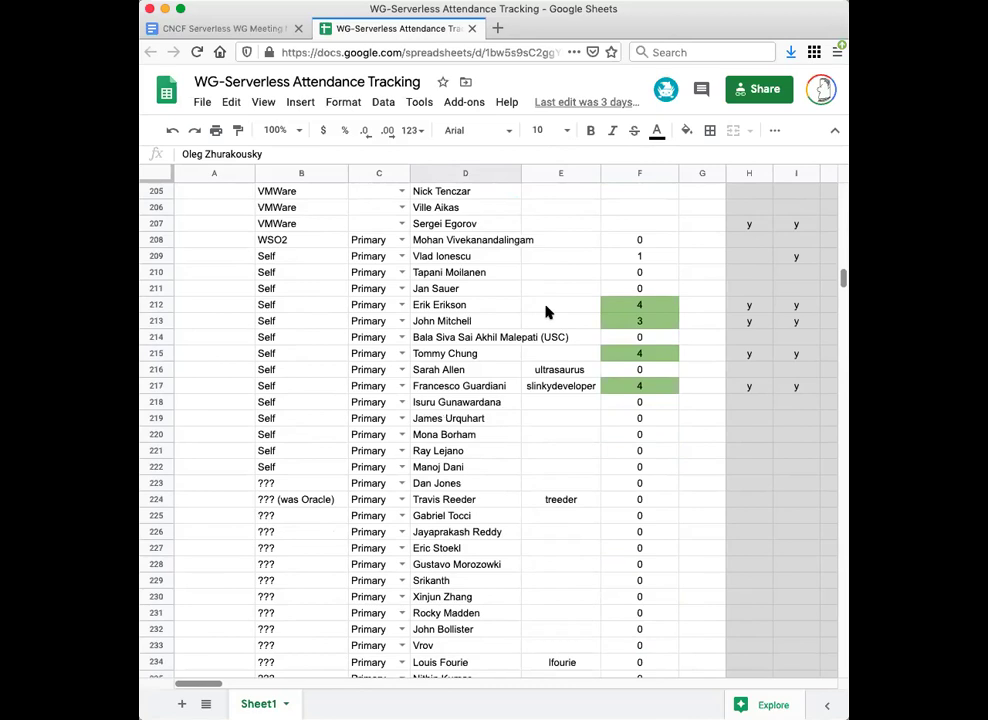
scroll(546, 312, down, 4)
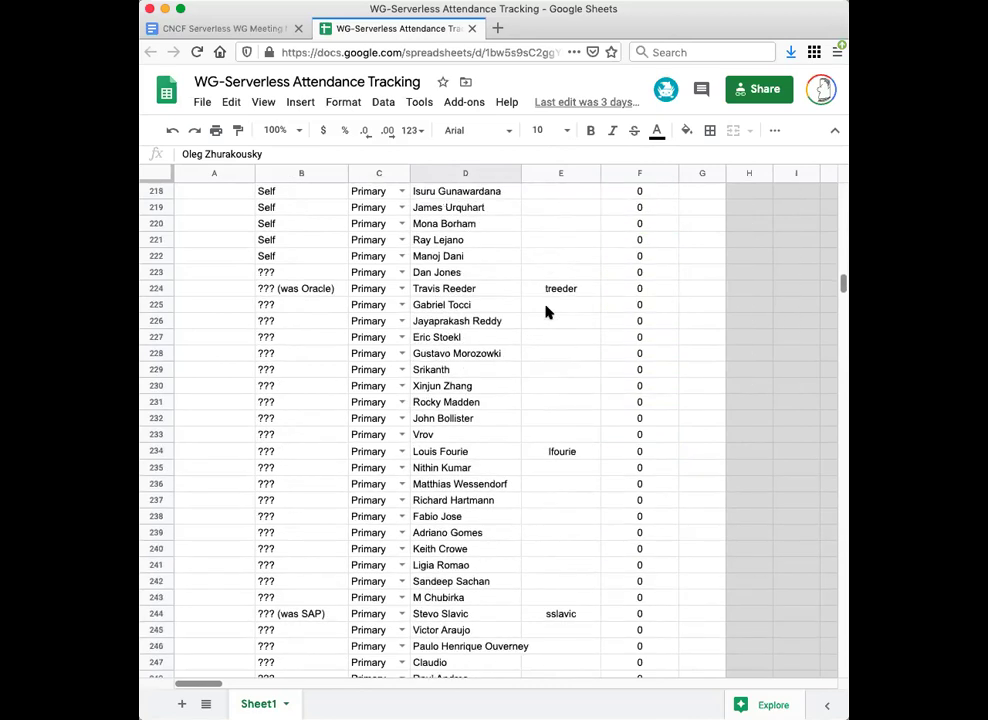
scroll(546, 312, up, 1)
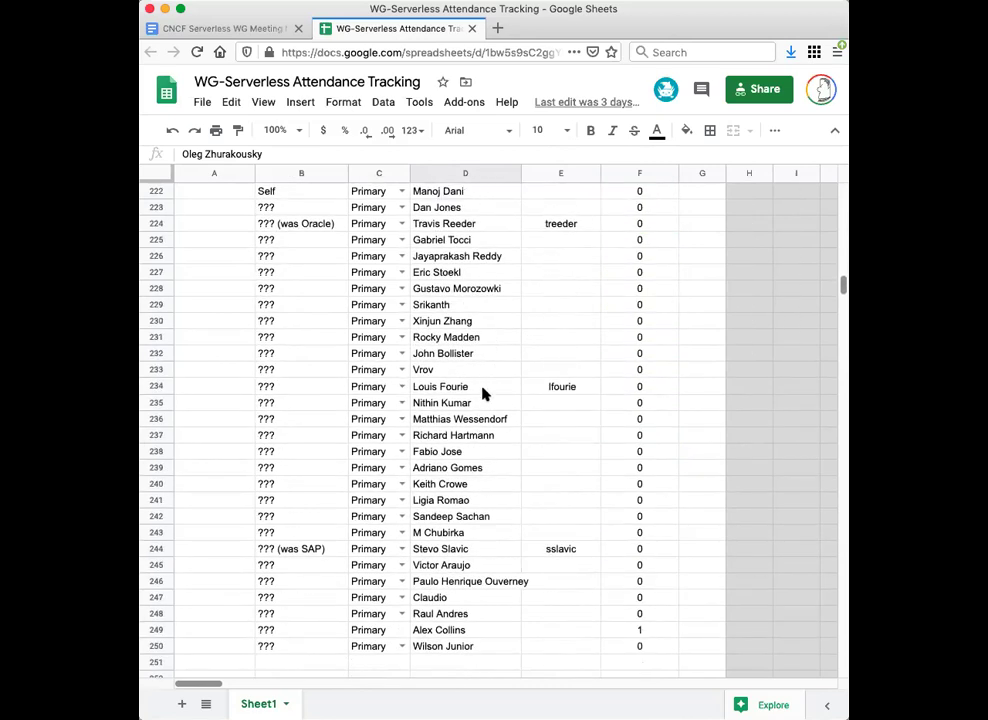
scroll(503, 422, right, 10)
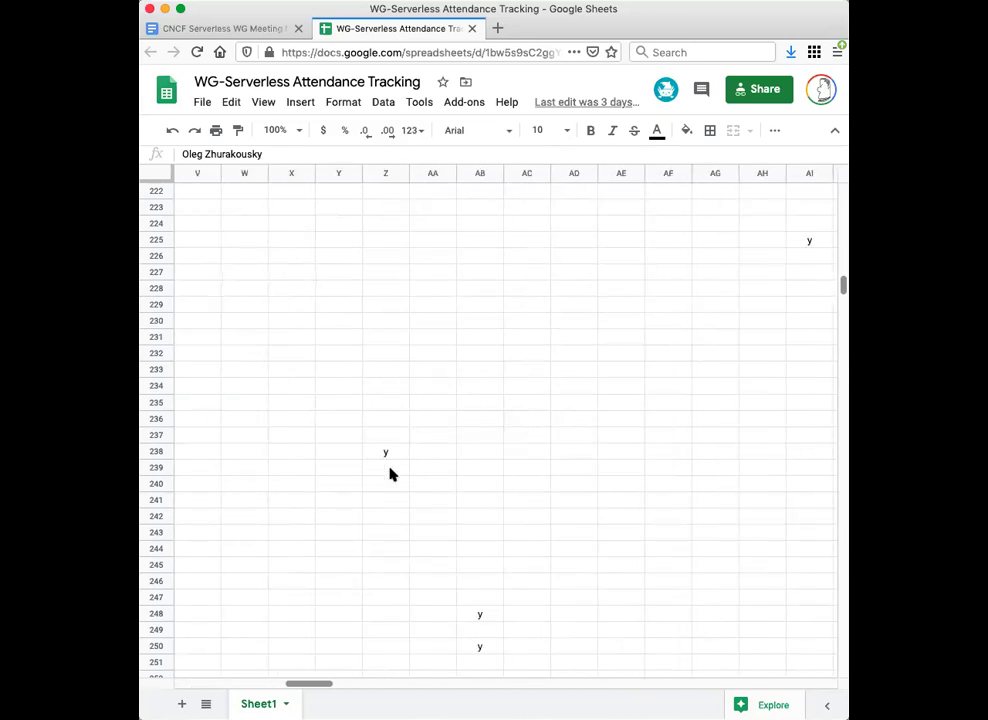
scroll(390, 474, left, 10)
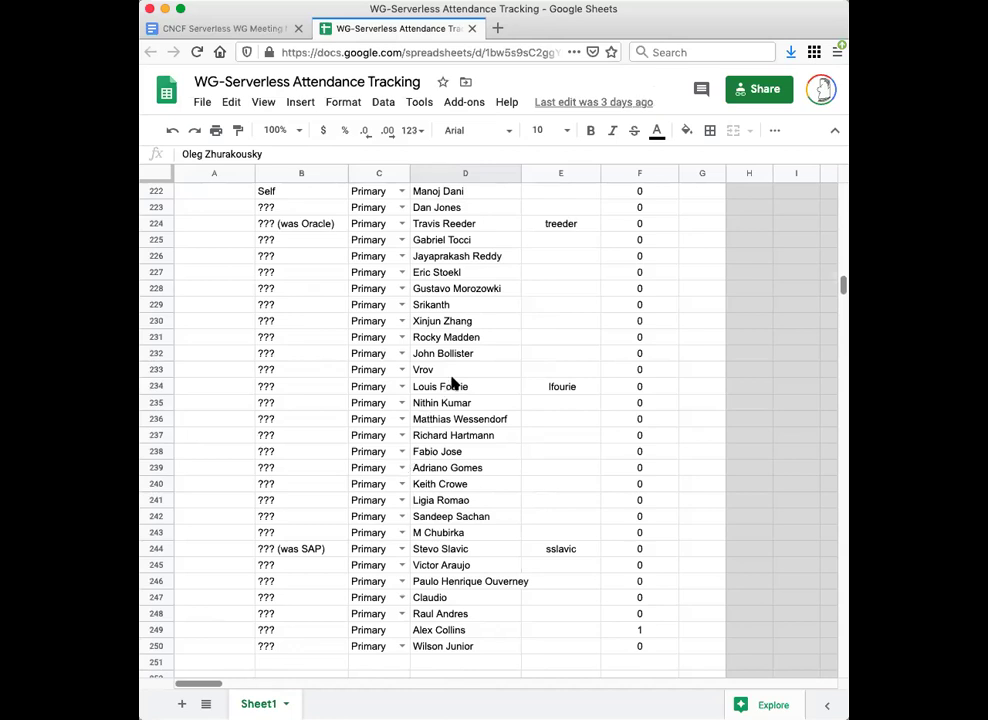
scroll(452, 383, up, 2)
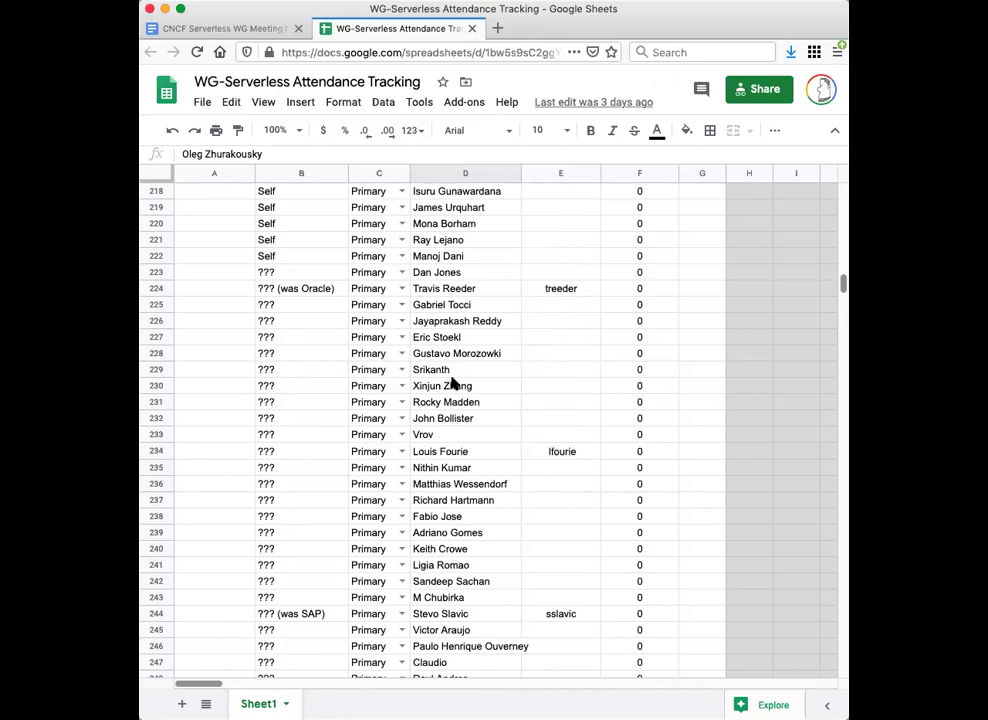
scroll(452, 383, up, 2)
scroll(452, 285, up, 2)
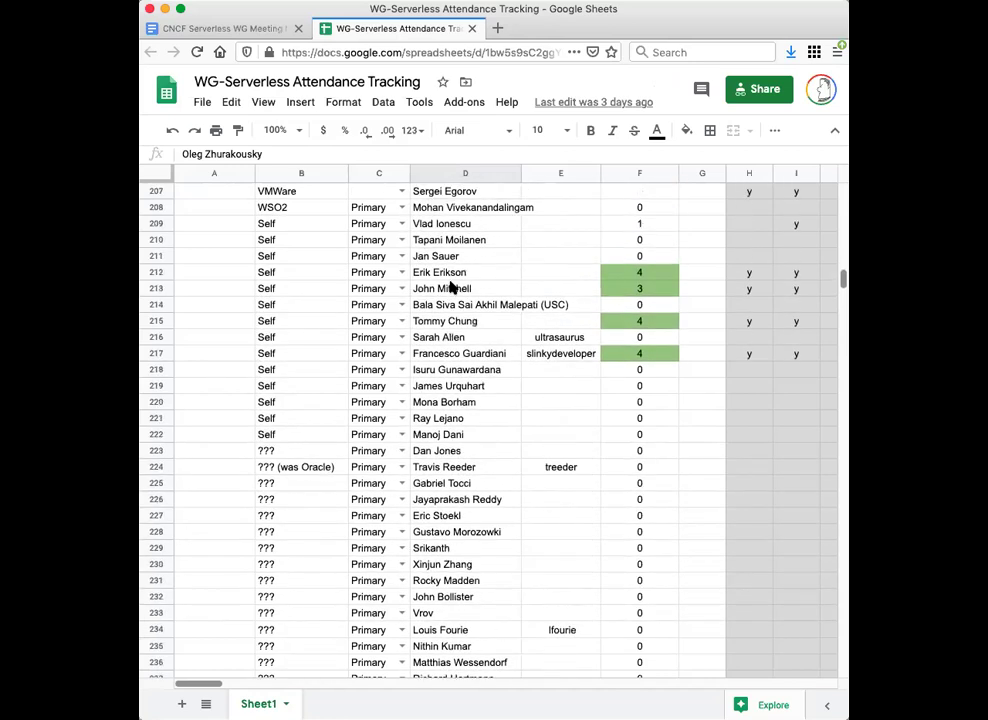
scroll(452, 287, up, 1)
click(437, 289)
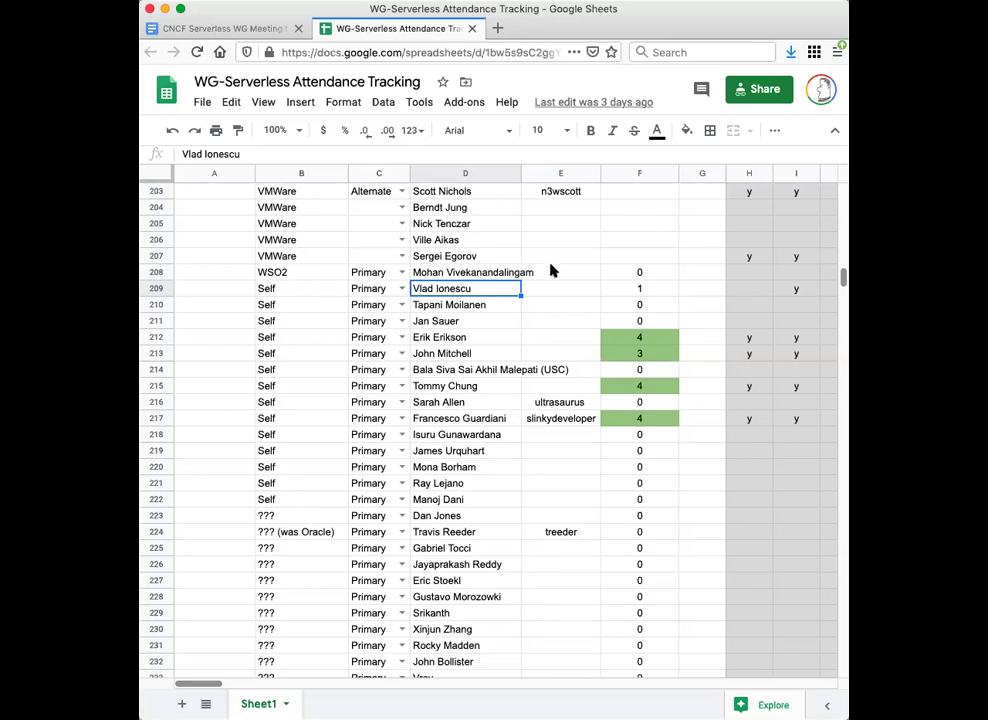
Step: Return to the meeting minutes, find the PRs listed in the agenda and open the Closes #615 pull request
click(249, 31)
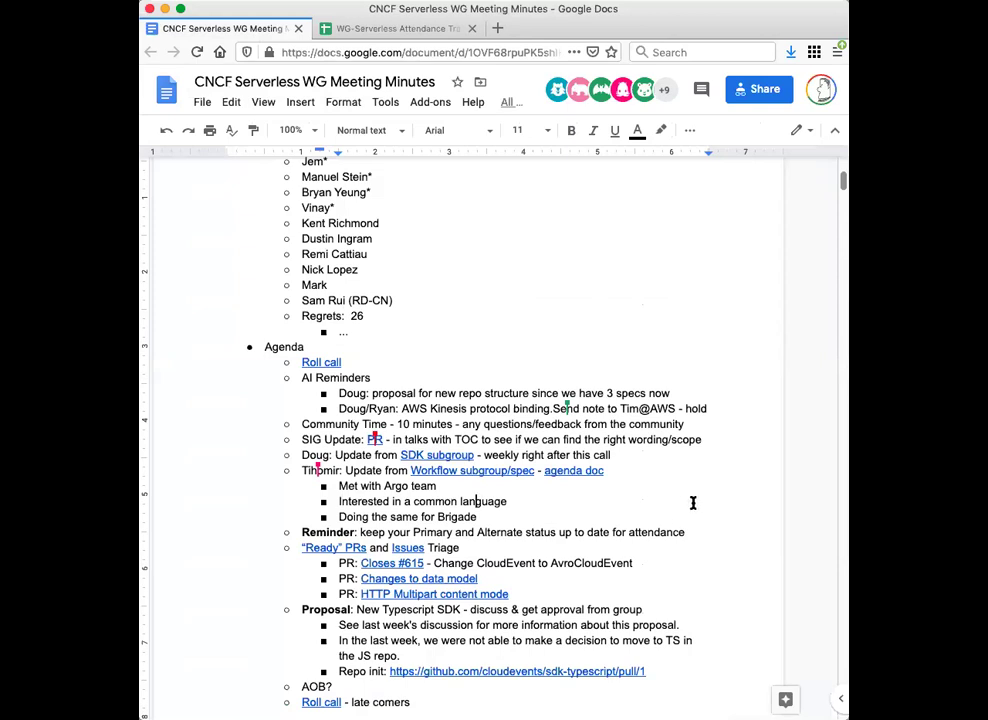
scroll(694, 503, down, 1)
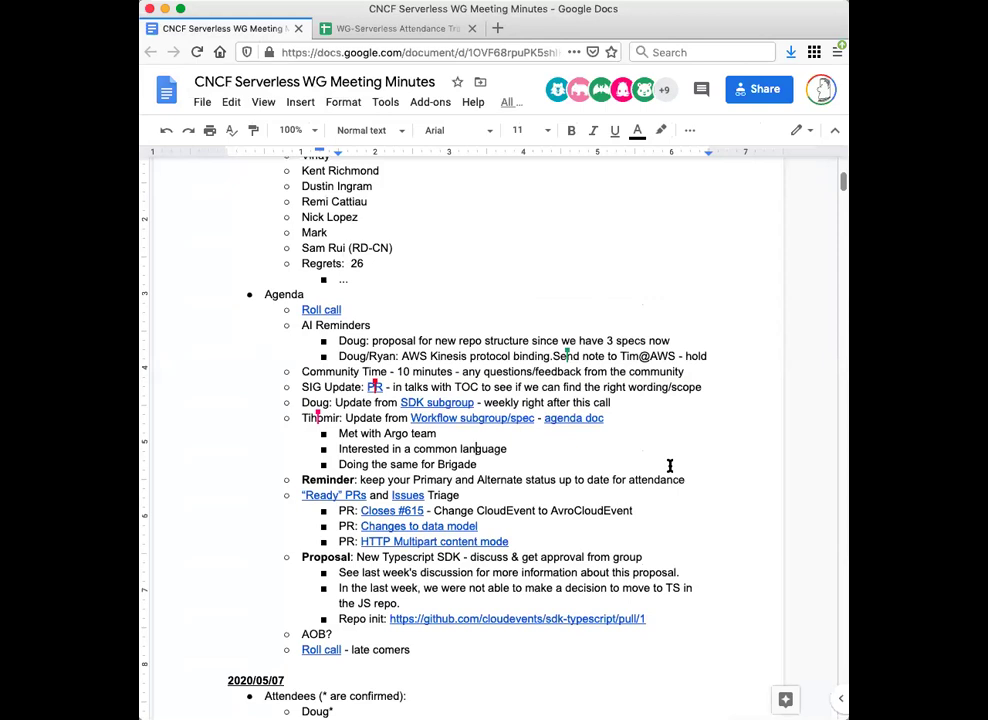
scroll(480, 295, up, 2)
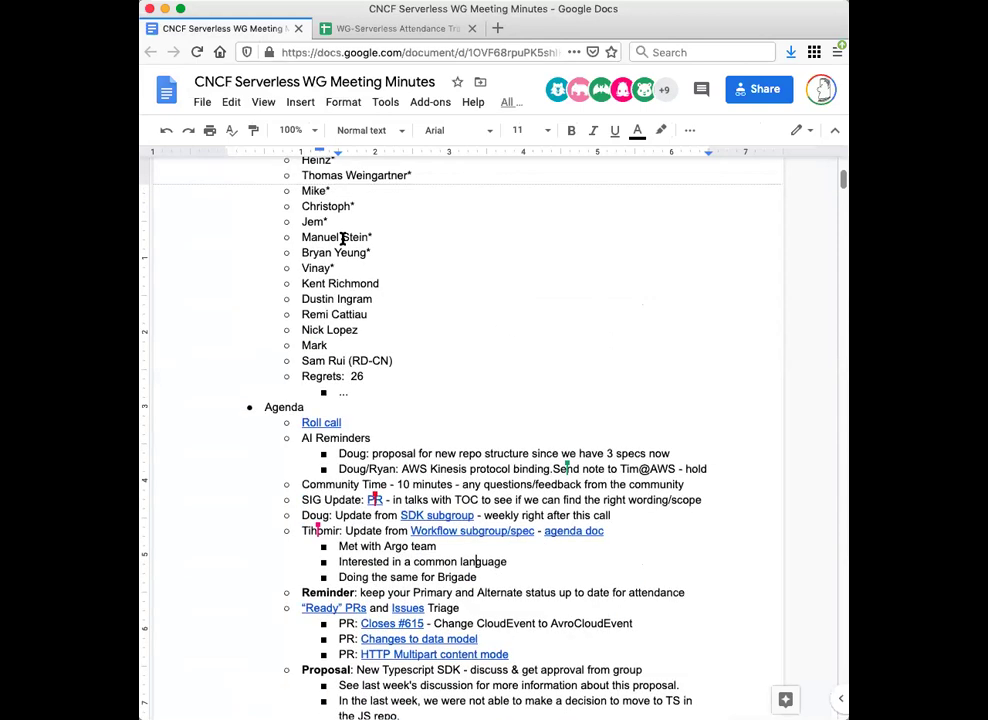
scroll(516, 346, down, 3)
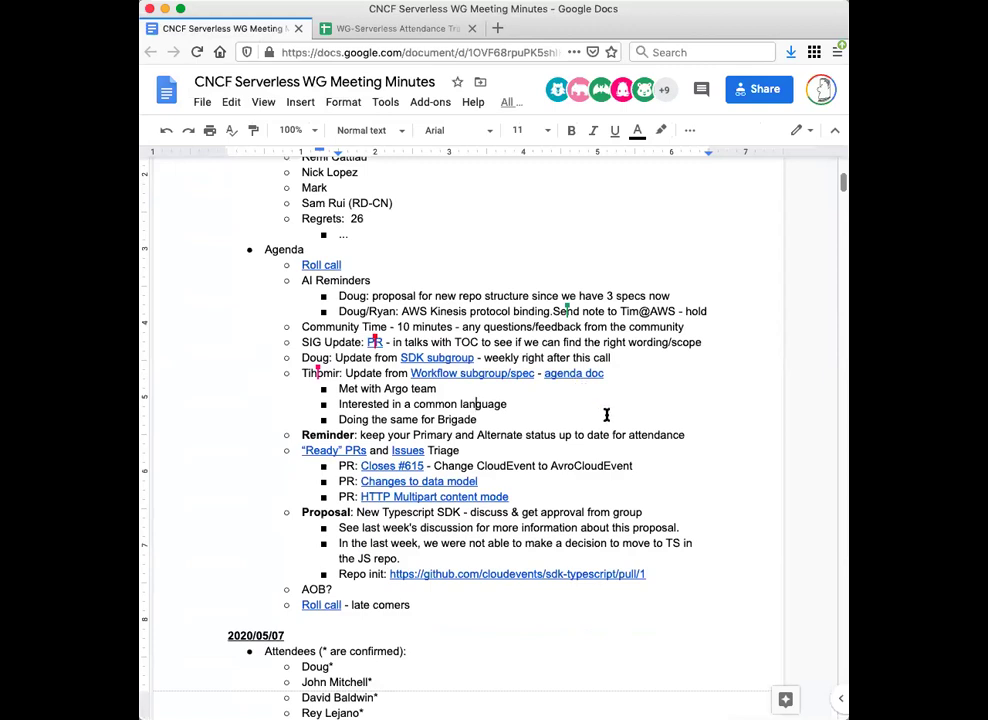
scroll(590, 406, down, 2)
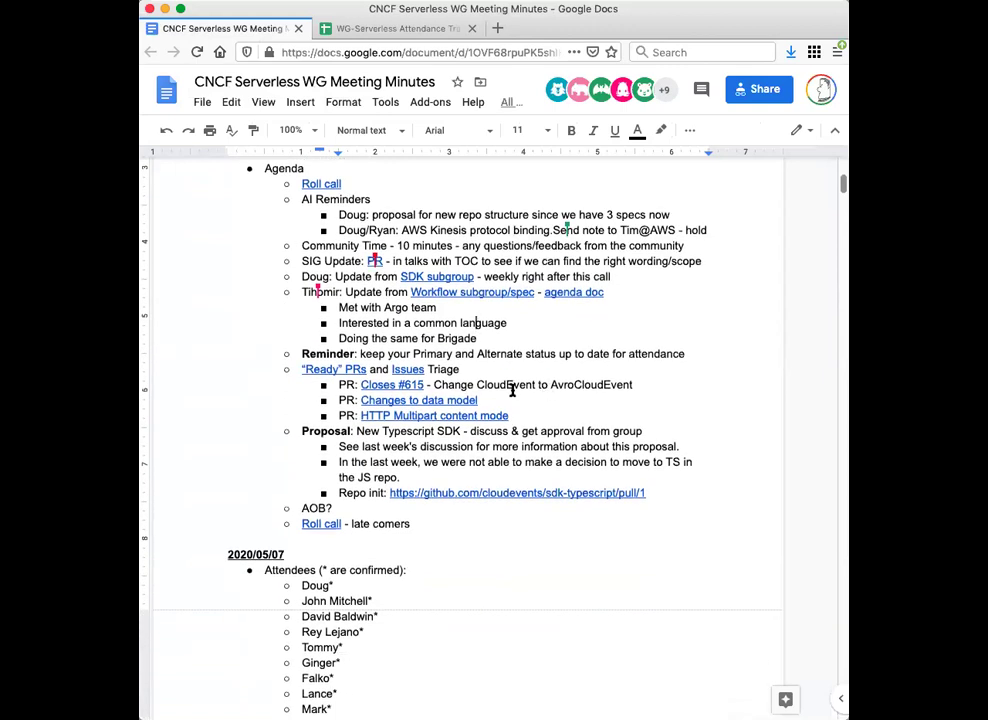
click(401, 385)
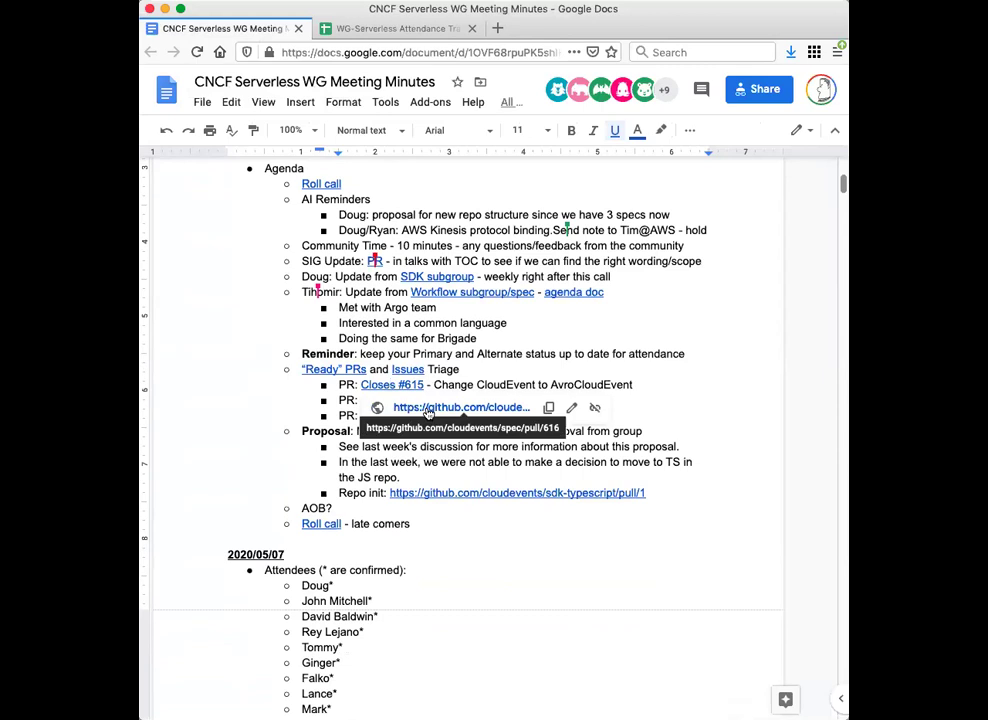
click(425, 406)
click(645, 28)
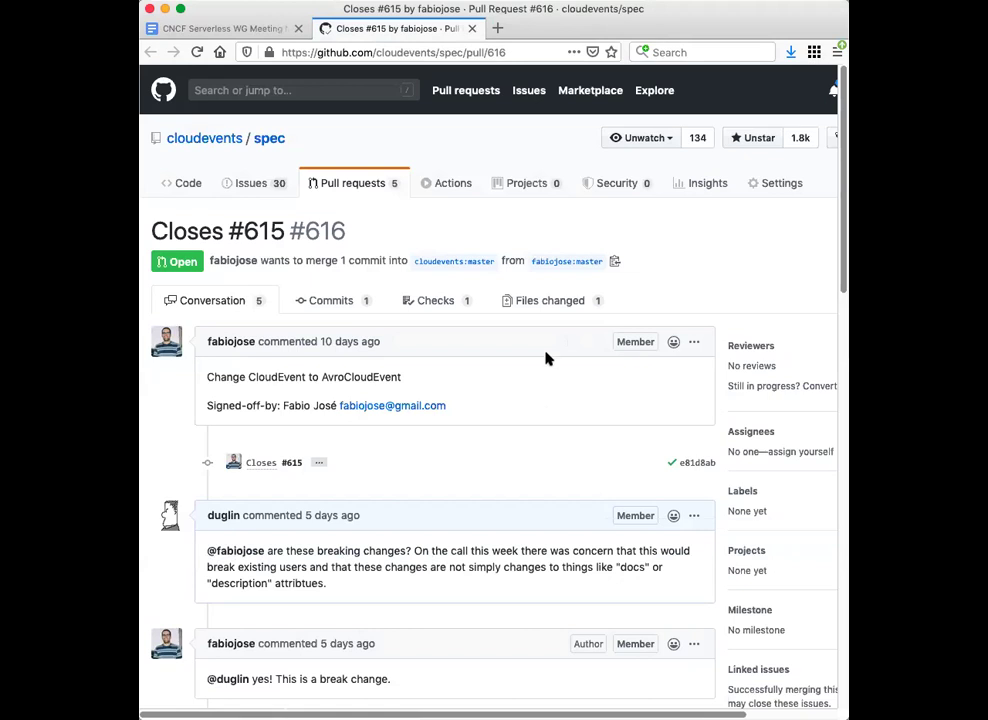
Step: Inspect the changes to spec.avsc in pull request #616
click(556, 304)
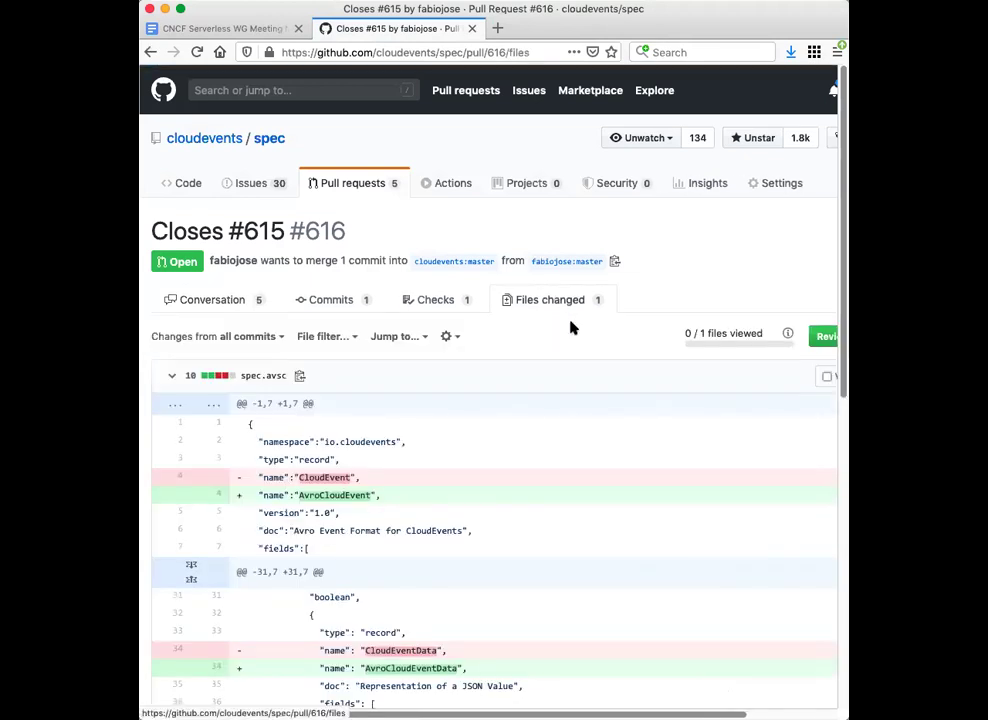
scroll(624, 412, down, 5)
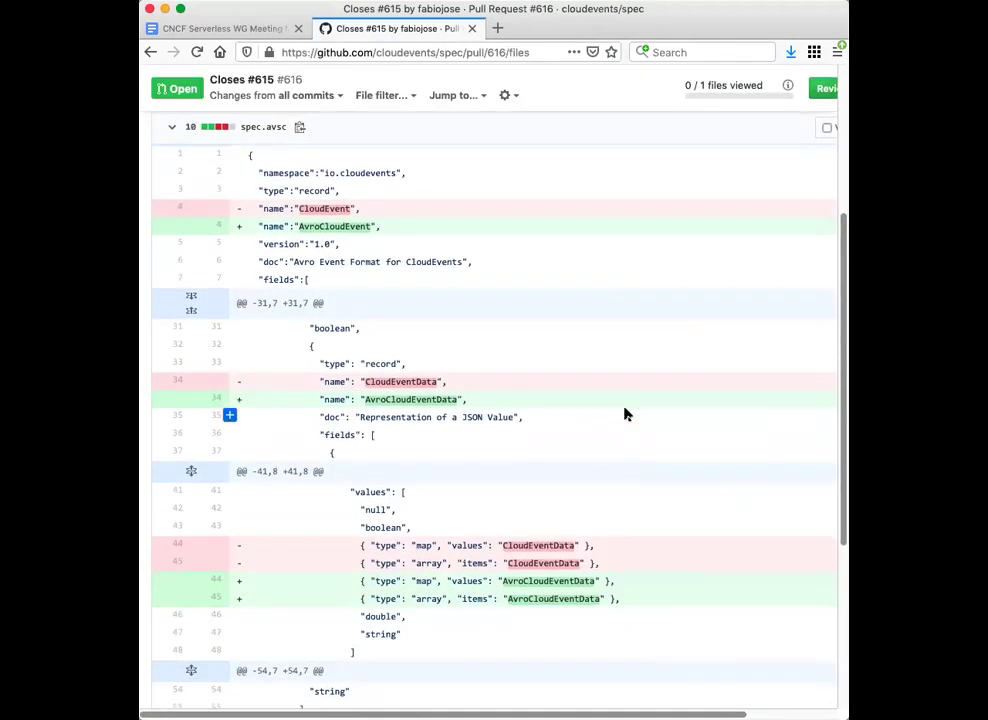
scroll(245, 180, up, 5)
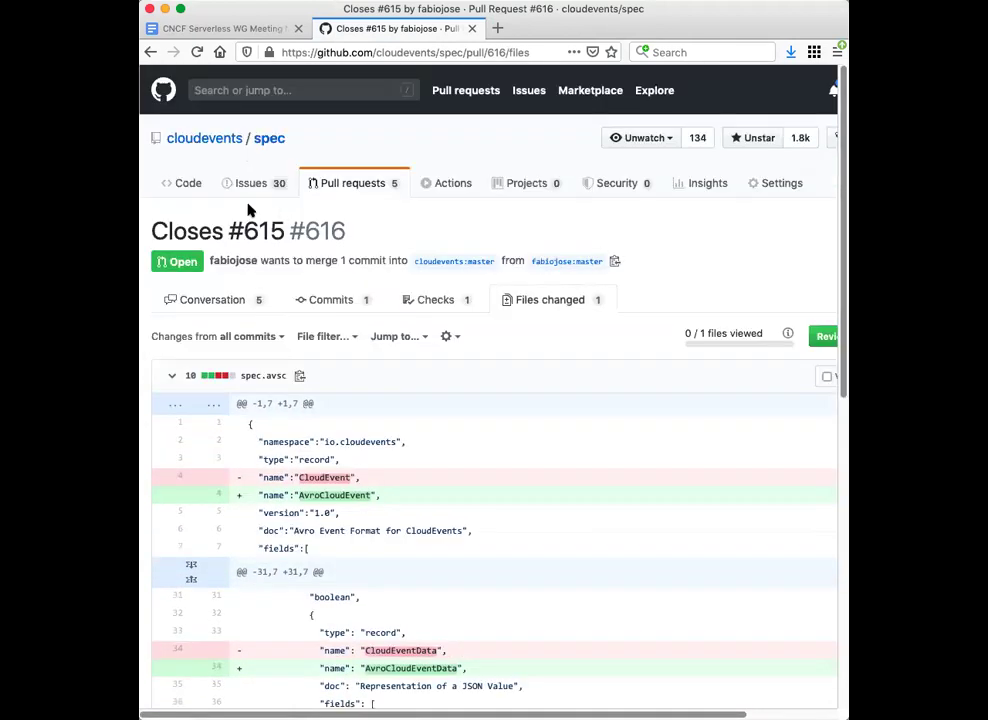
Step: Read the conversation of pull request #616, from the breaking-change question down to the latest comment about a major-version bump
click(208, 306)
scroll(505, 384, down, 10)
scroll(505, 380, down, 10)
scroll(507, 375, up, 9)
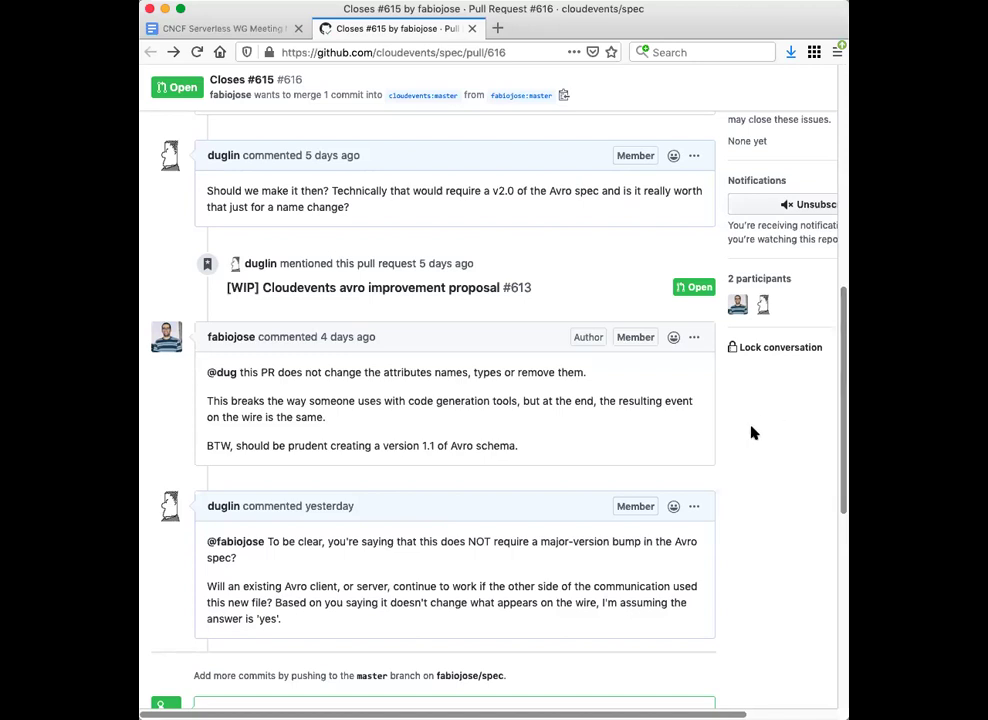
scroll(754, 433, up, 1)
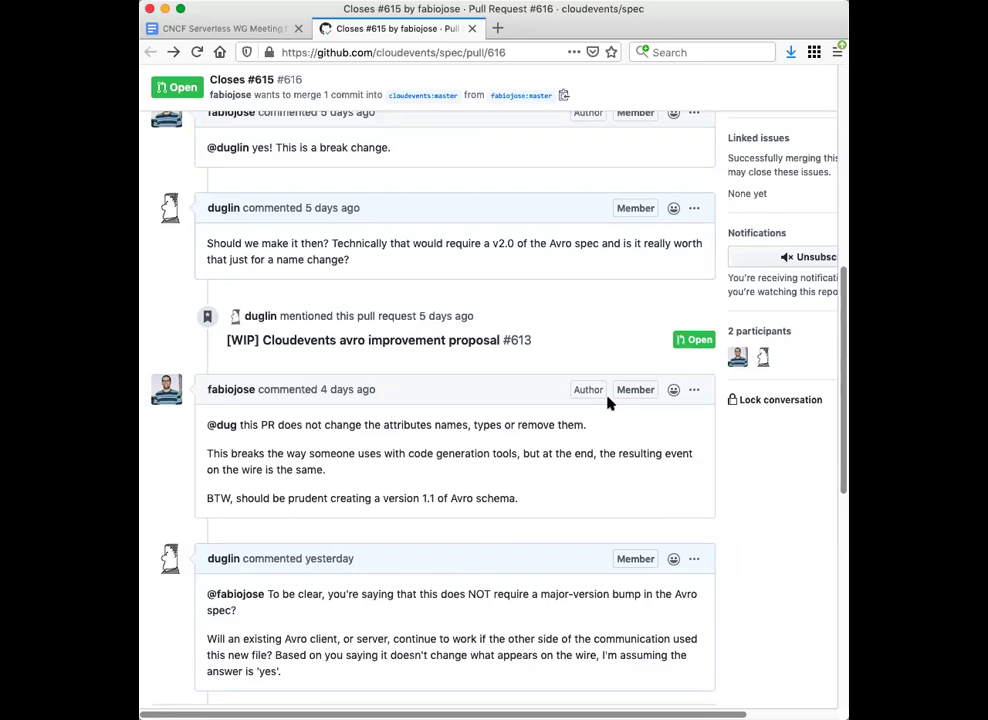
Step: Go back to the changed file and review the renames from CloudEvent to AvroCloudEvent in spec.avsc
scroll(575, 365, up, 15)
click(551, 304)
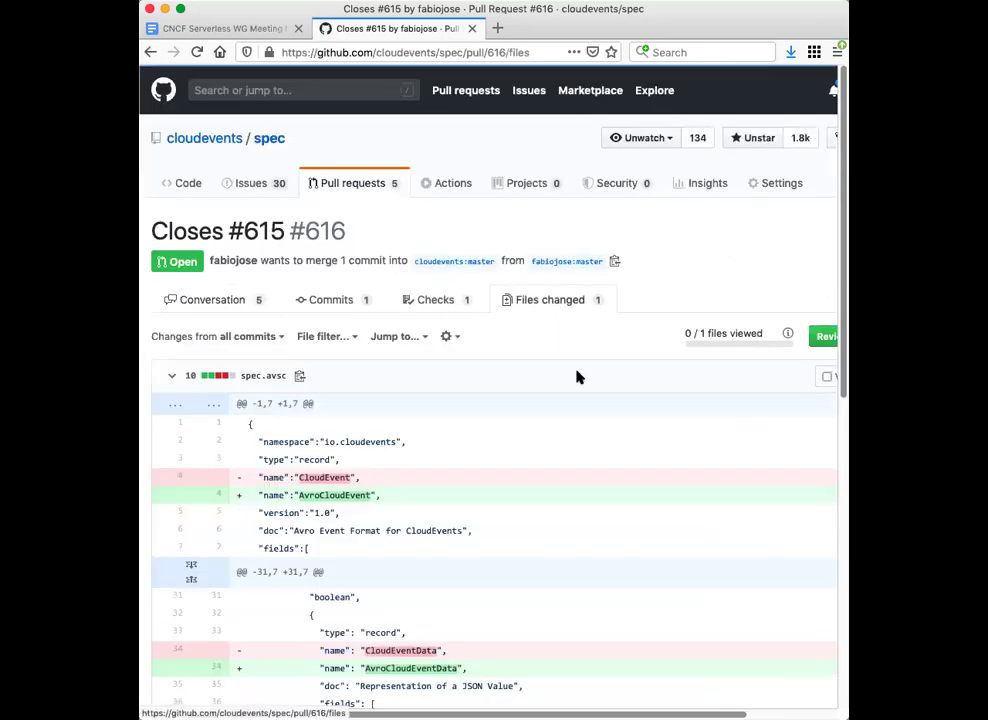
scroll(577, 377, down, 5)
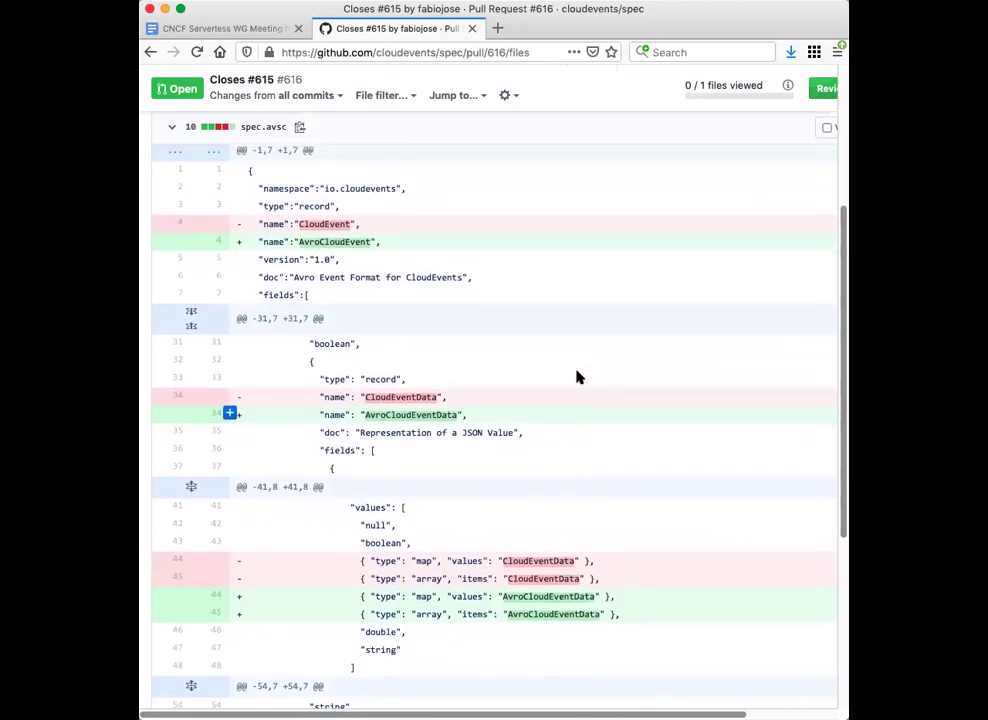
scroll(577, 377, up, 1)
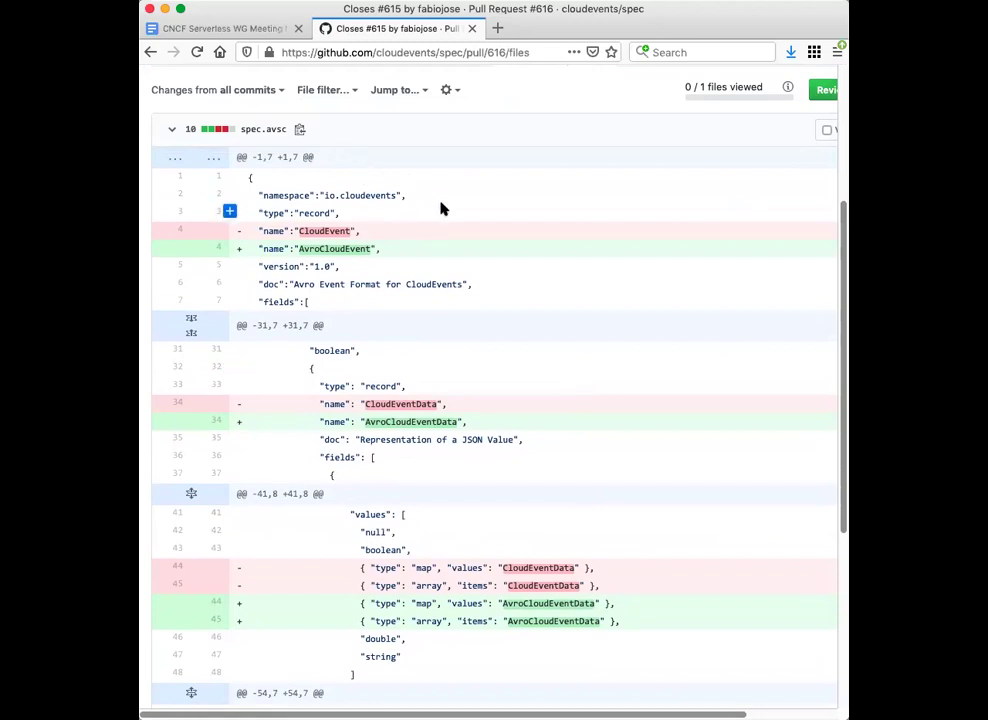
scroll(631, 372, down, 5)
scroll(631, 372, up, 5)
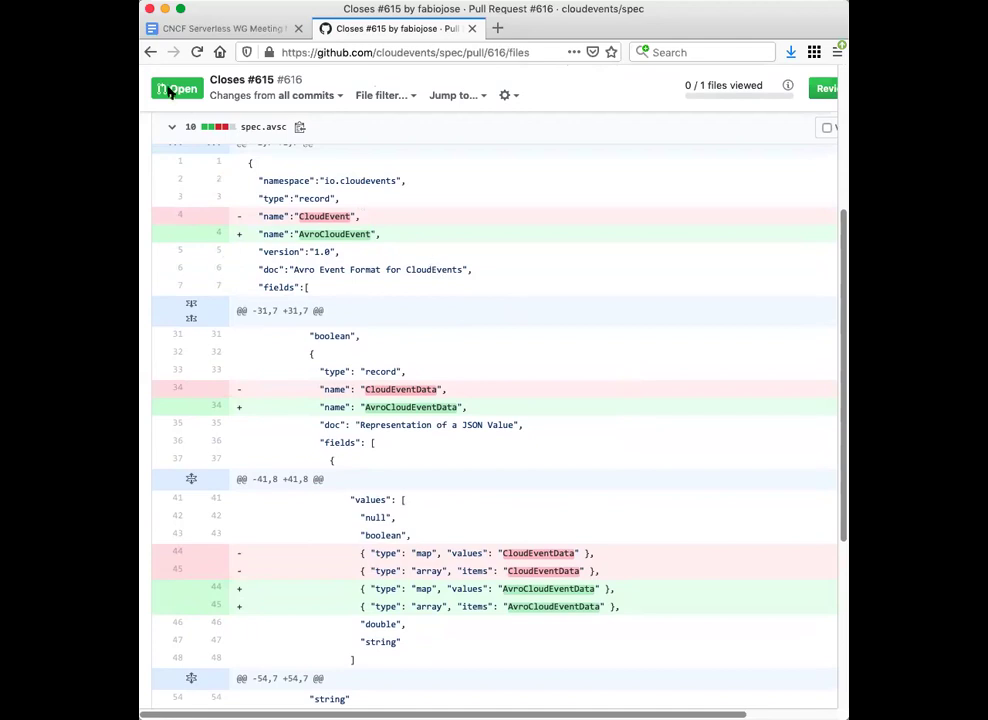
Step: Return to the pull request's conversation and reread the latest comments on Avro compatibility and versioning
click(149, 54)
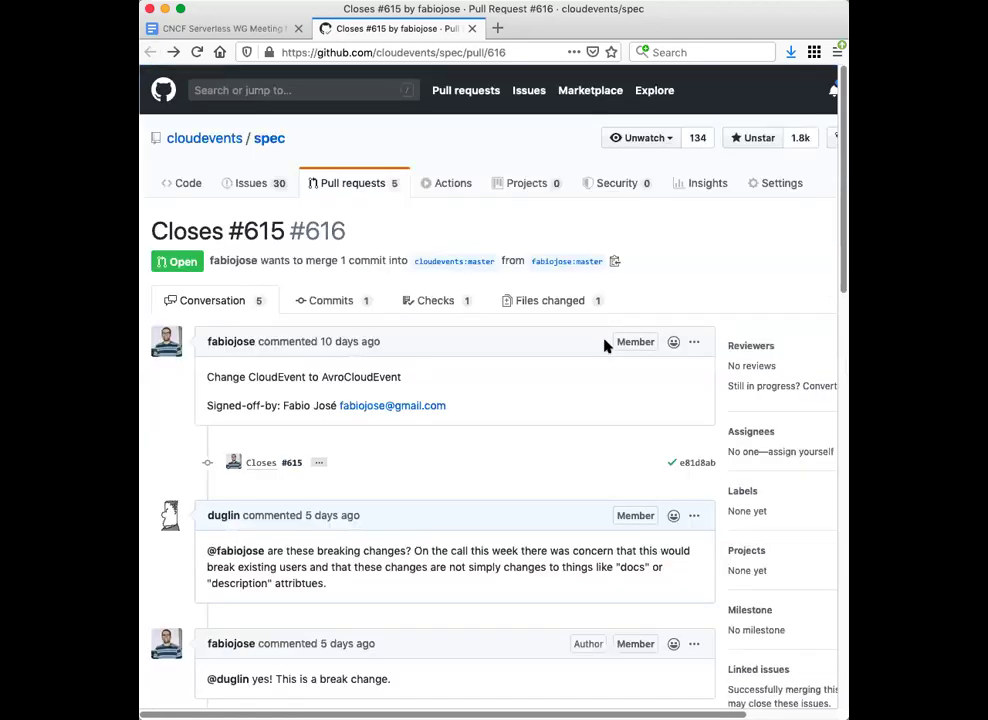
scroll(606, 344, down, 10)
scroll(596, 360, up, 1)
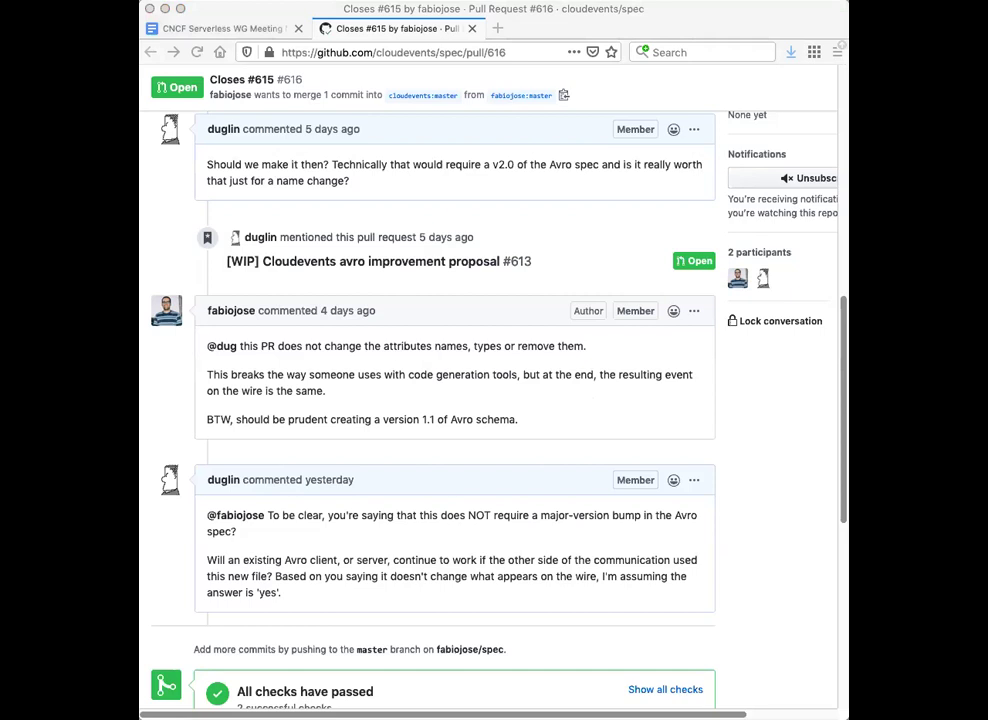
click(796, 493)
click(790, 563)
Step: Close the page of pull request #616 and open the Changes to data model pull request from the minutes' agenda
click(472, 30)
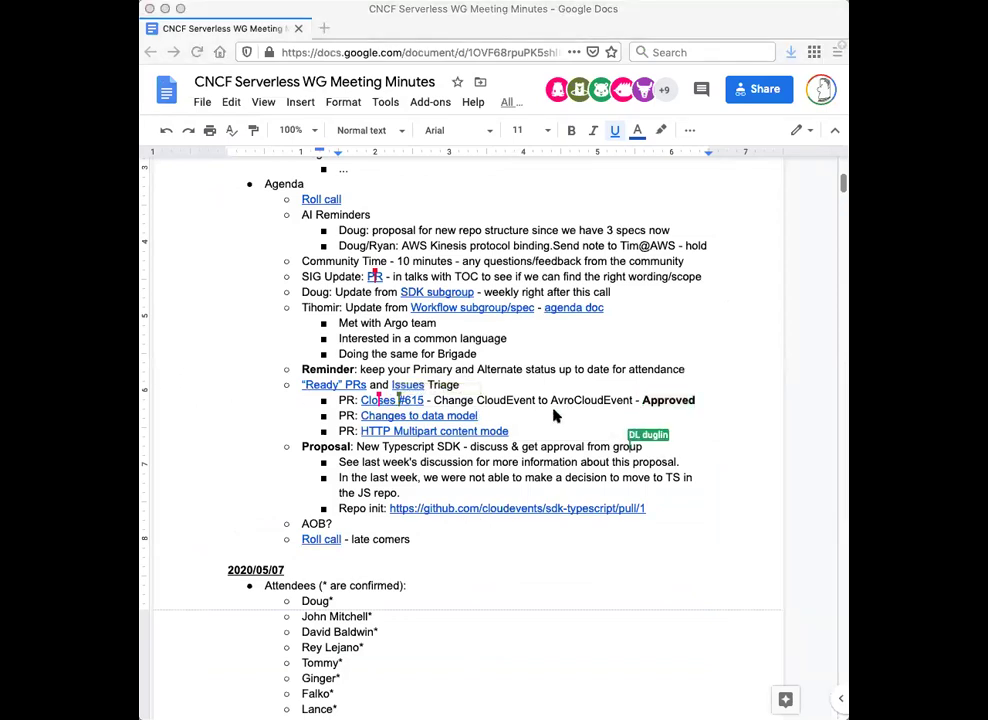
click(490, 415)
click(441, 415)
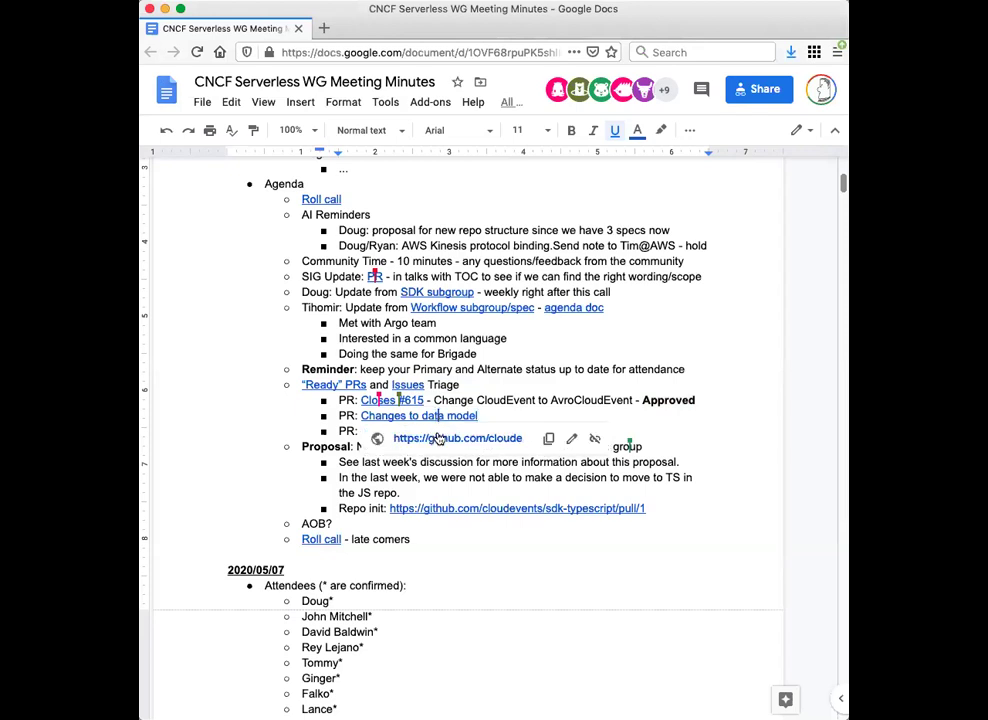
super+click(438, 431)
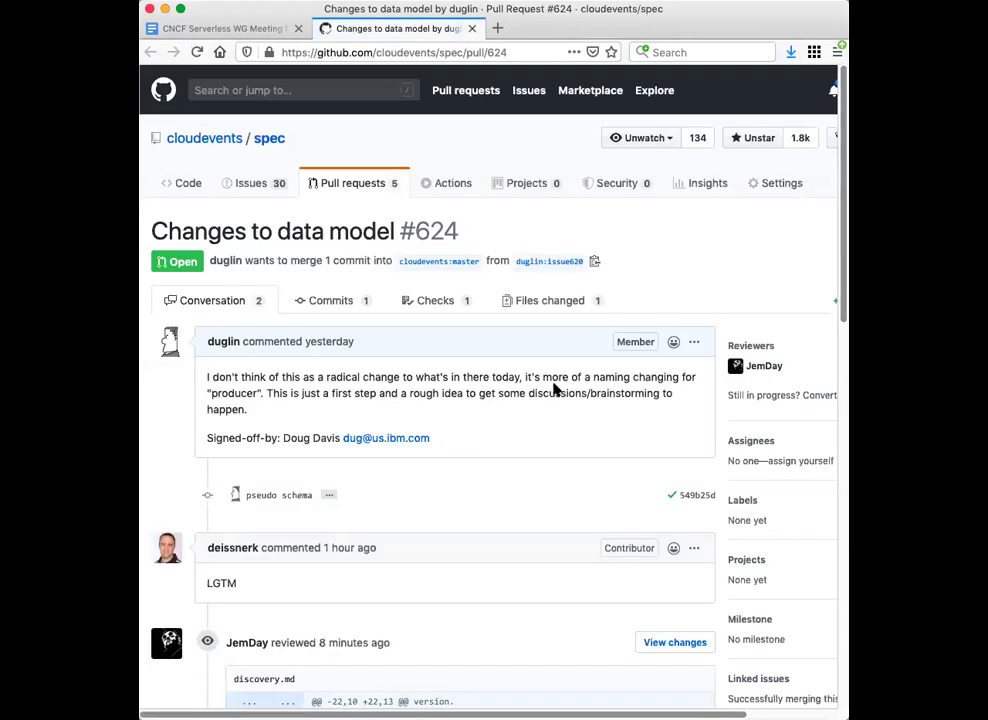
Step: Display the changed files of pull request #624 and hide the review comments on discovery.md
click(563, 305)
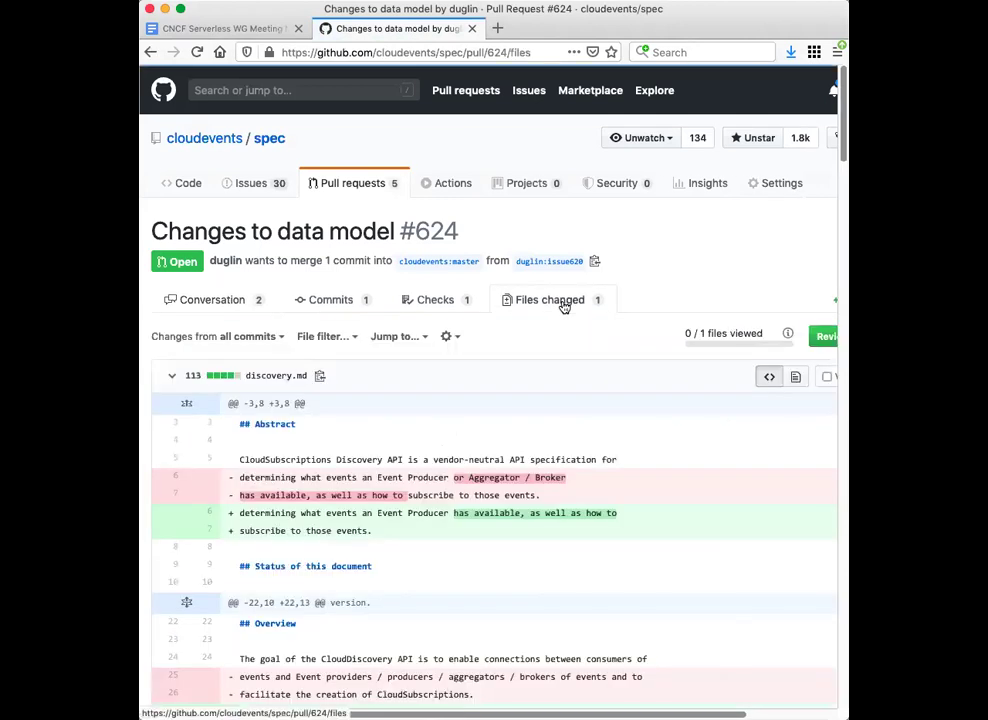
scroll(696, 465, down, 4)
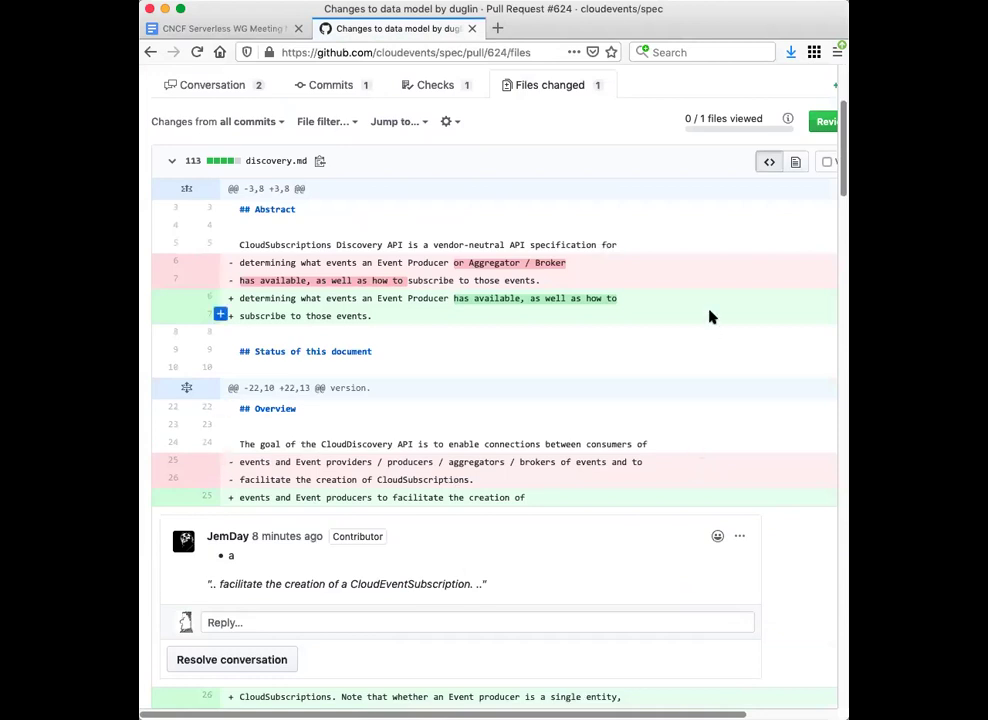
scroll(710, 317, up, 3)
scroll(710, 317, right, 1)
click(820, 313)
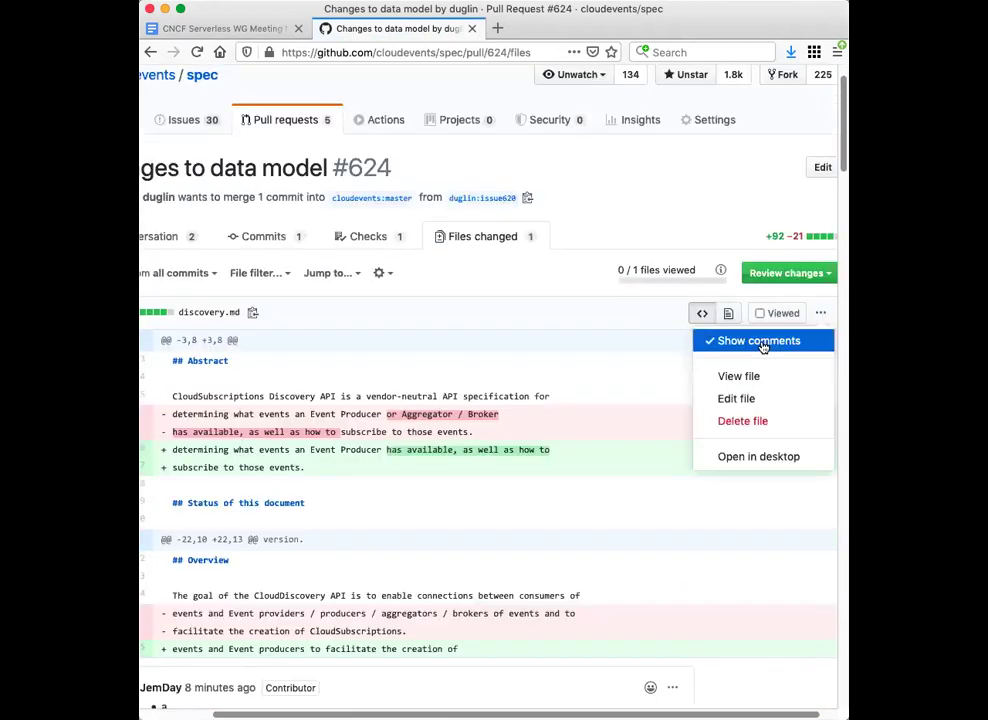
click(762, 342)
scroll(672, 400, down, 2)
scroll(672, 400, left, 1)
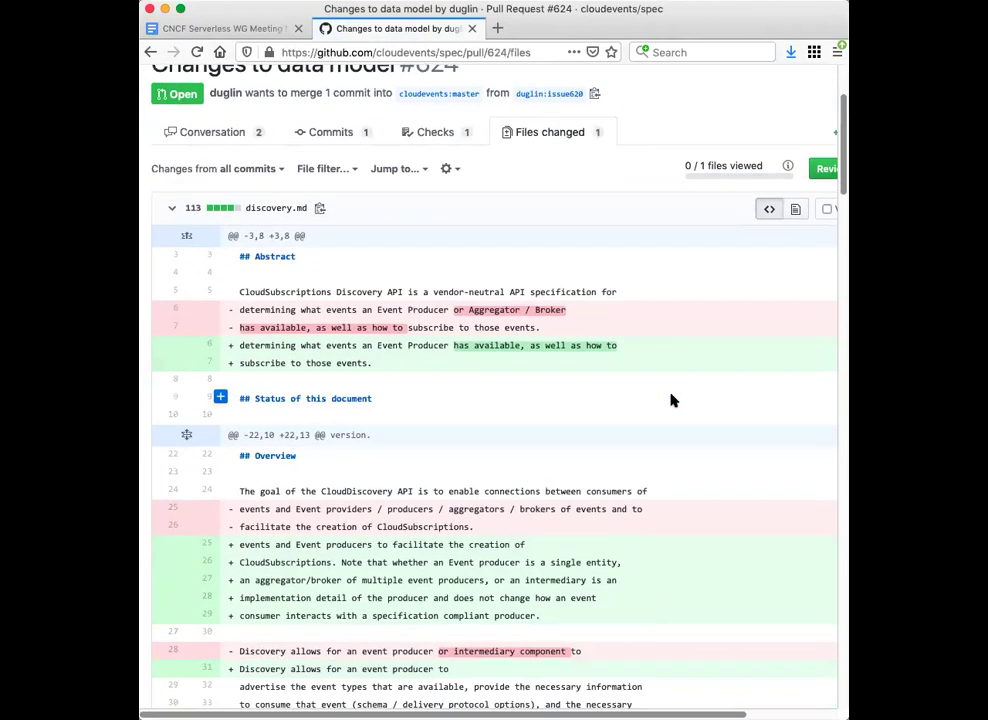
Step: Review the discovery.md diff from the Abstract down to the pseudo yaml data model and point out the sourceclass attribute
scroll(672, 400, down, 2)
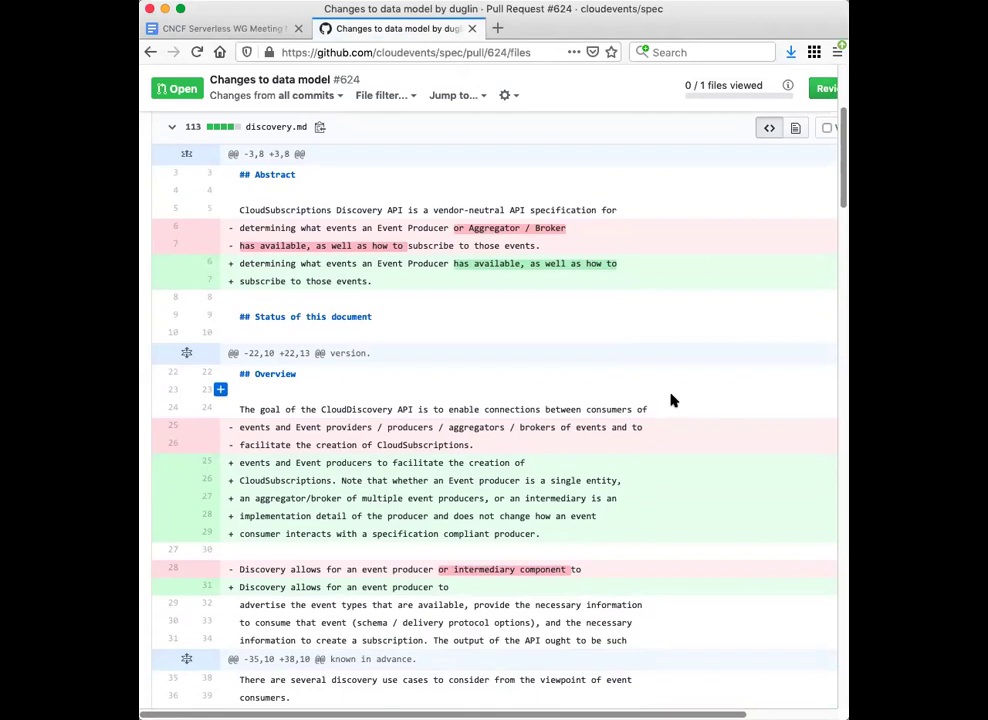
scroll(672, 400, down, 8)
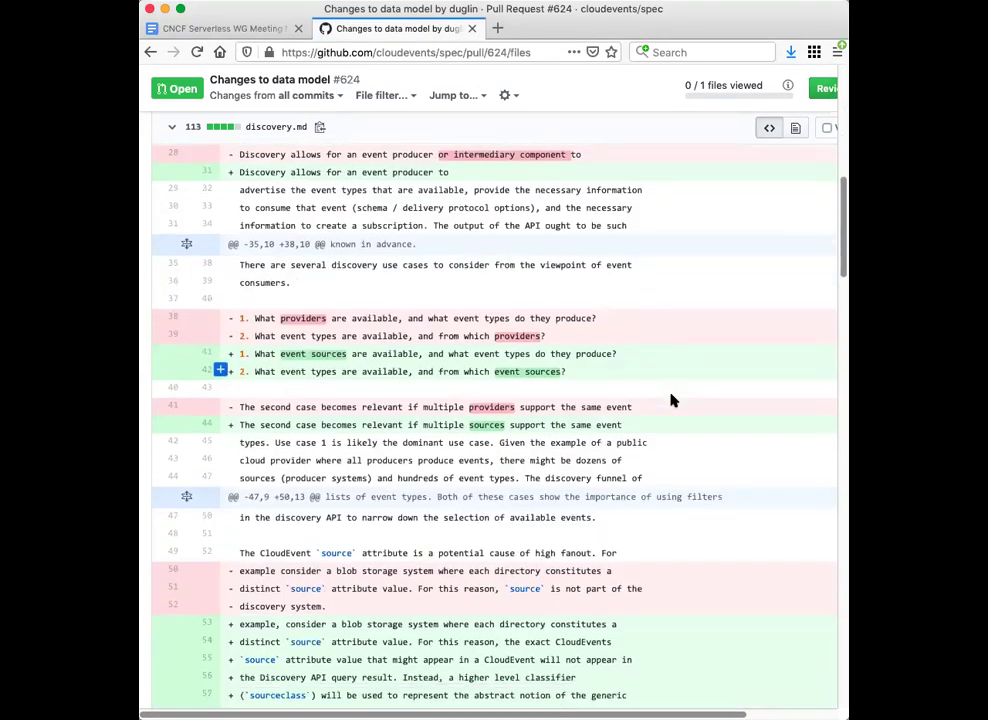
scroll(672, 400, down, 10)
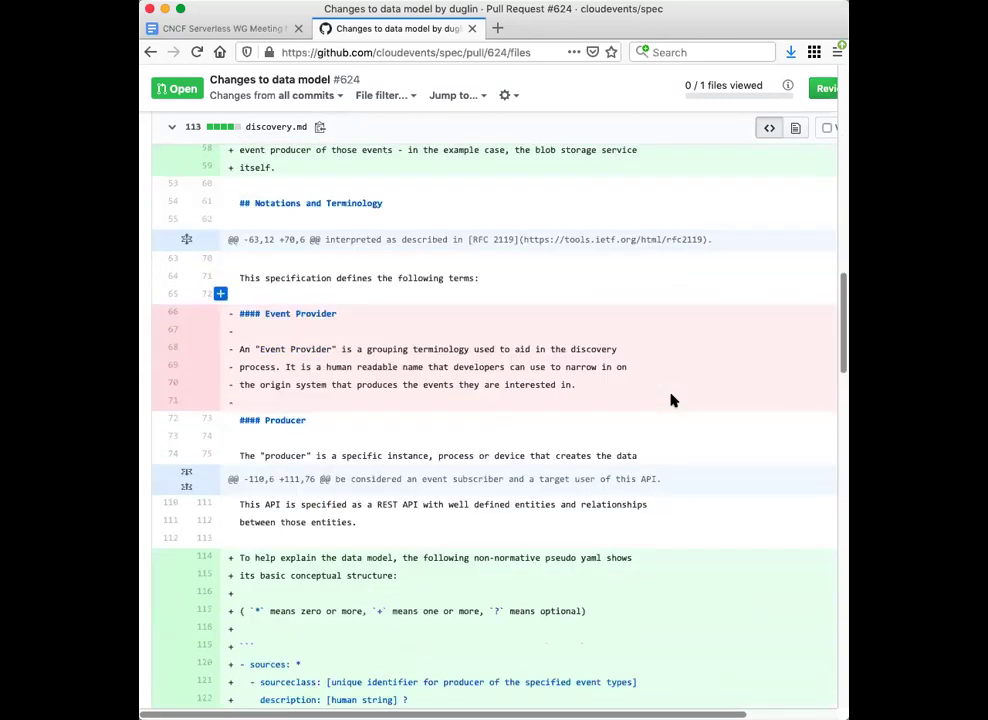
scroll(672, 400, down, 8)
scroll(672, 400, up, 1)
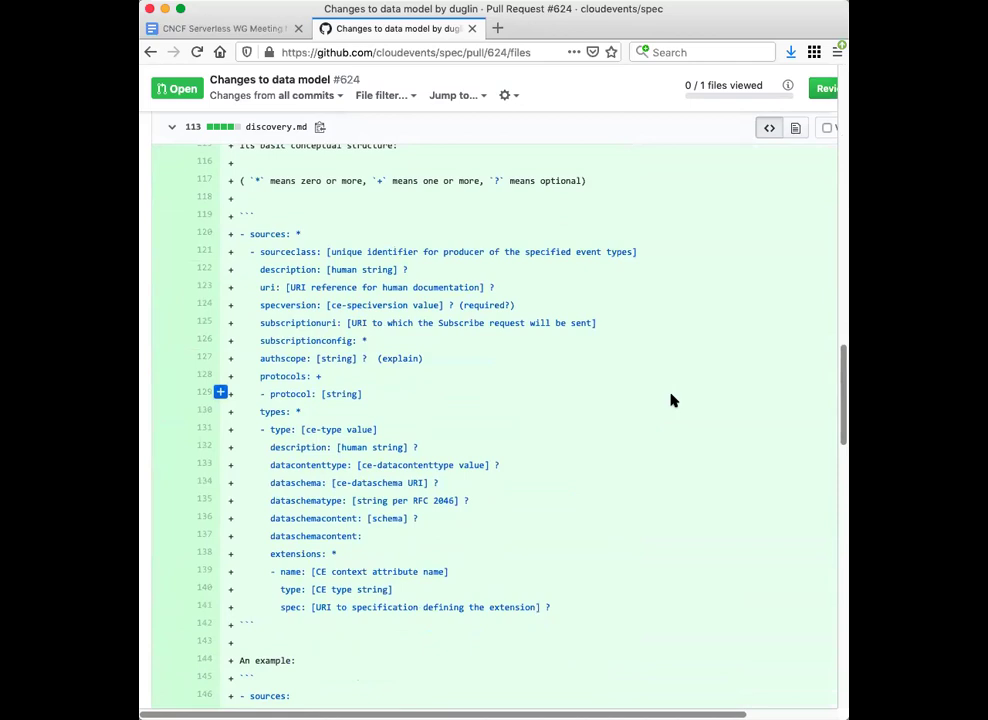
drag(258, 253, 316, 250)
click(316, 250)
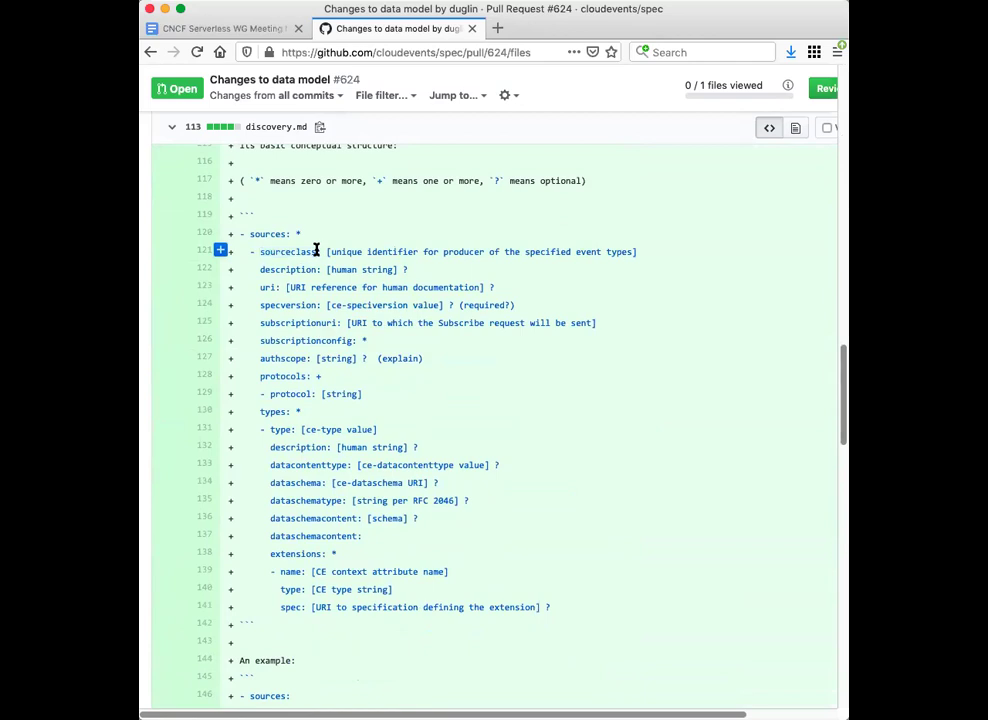